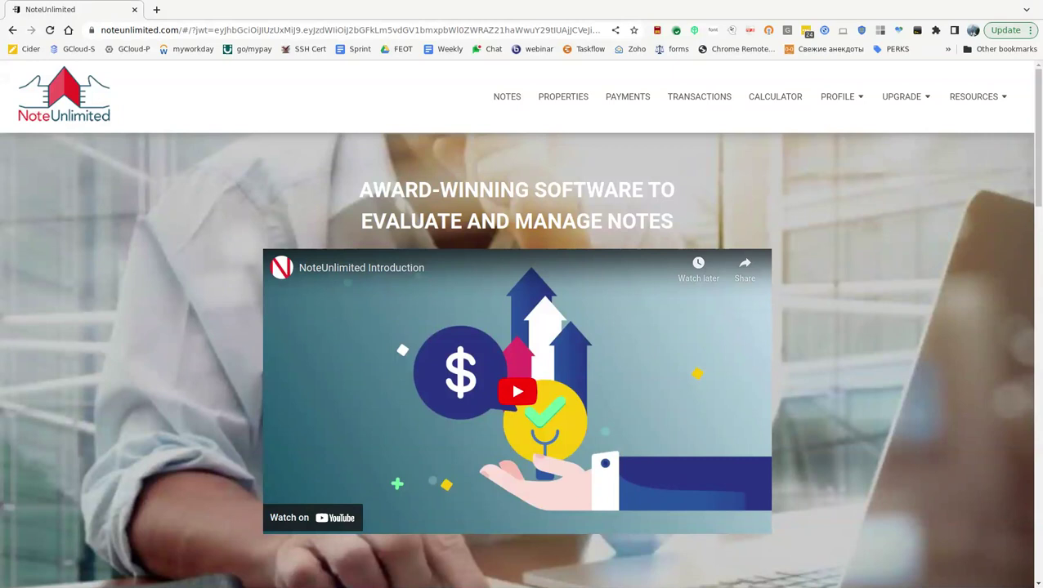
# Look through the home page down to the Schedule Webinar form and examine the full list of webinar topics.
pyautogui.scroll(-3, 735, 230)
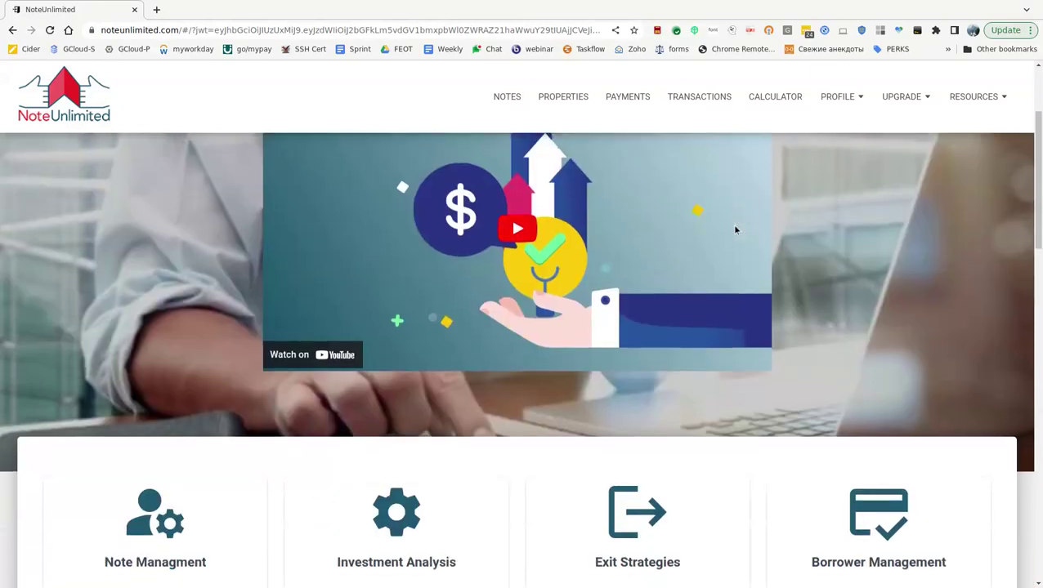
pyautogui.scroll(-5, 735, 230)
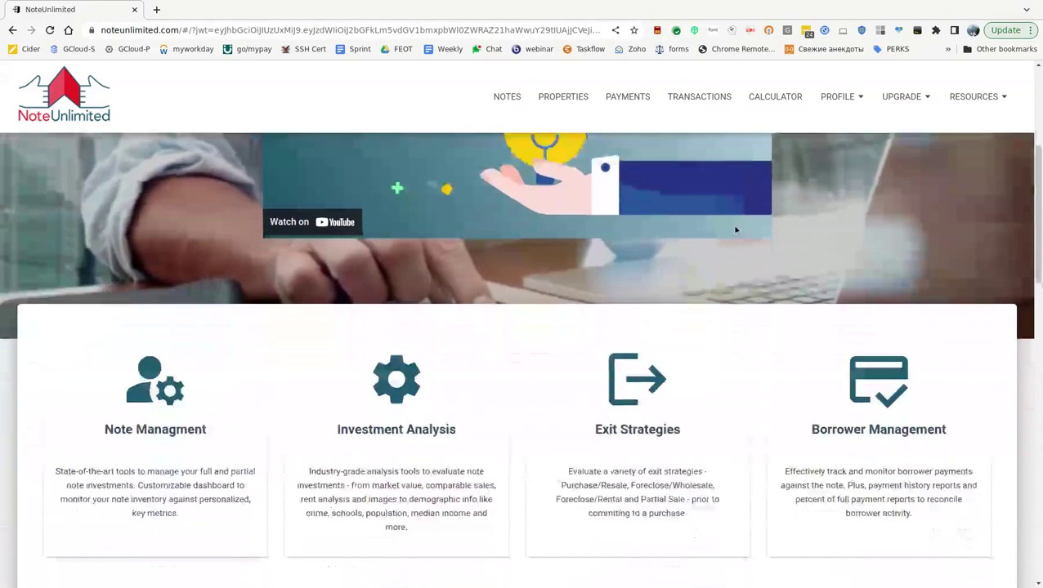
pyautogui.scroll(-6, 735, 230)
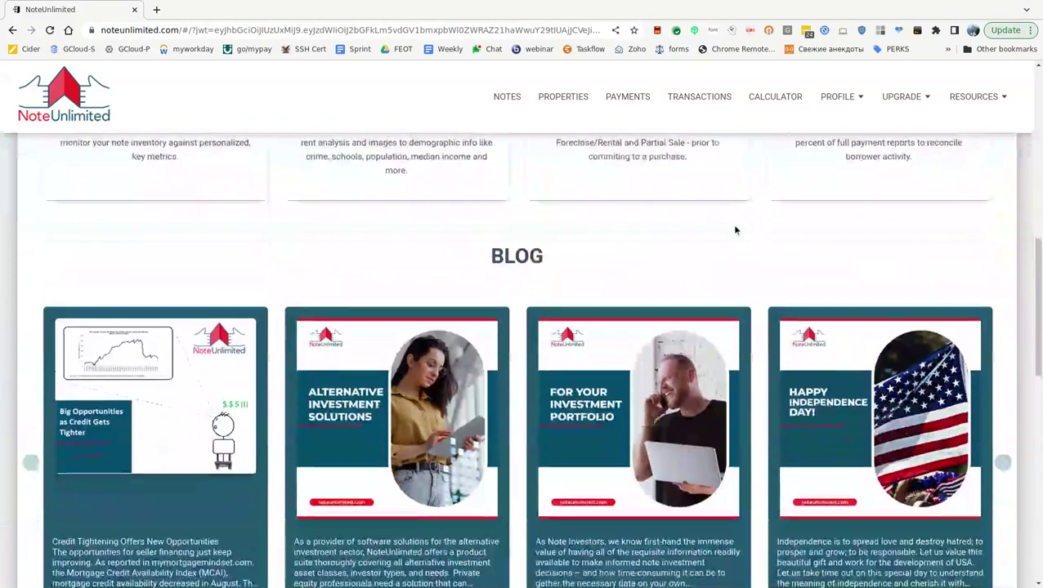
pyautogui.scroll(-6, 735, 230)
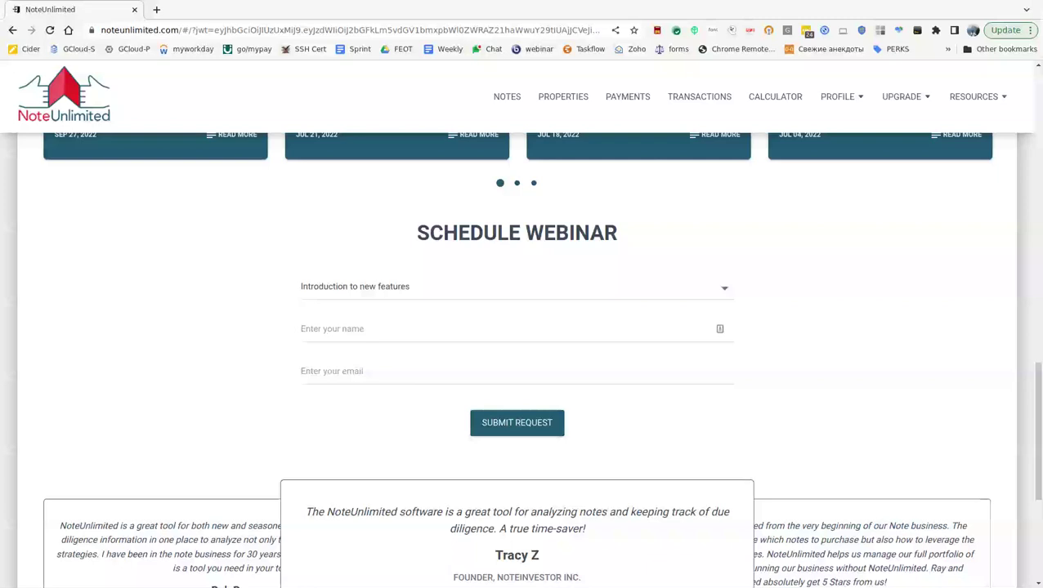
pyautogui.click(724, 290)
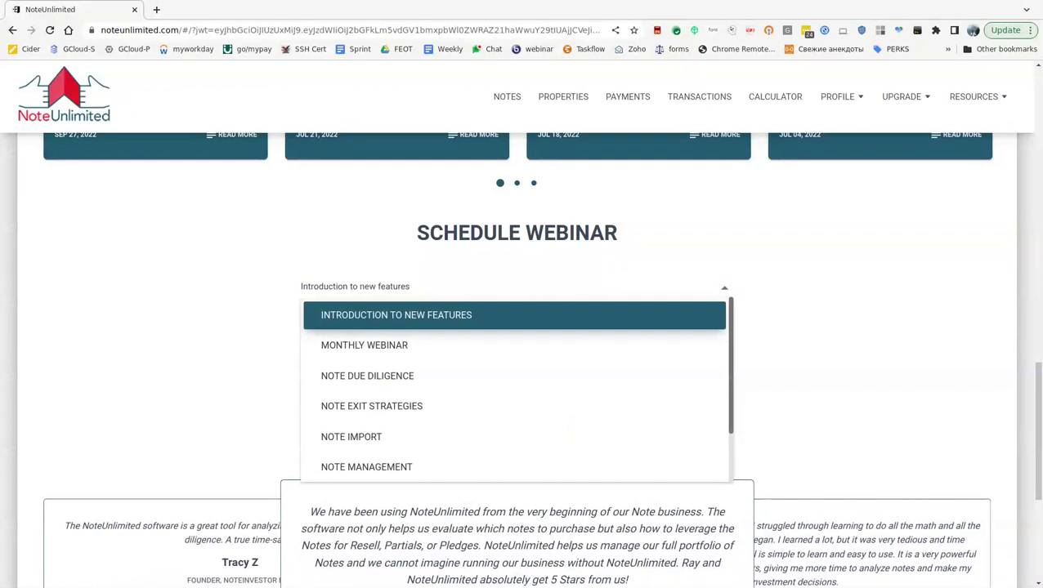
pyautogui.scroll(-1, 725, 291)
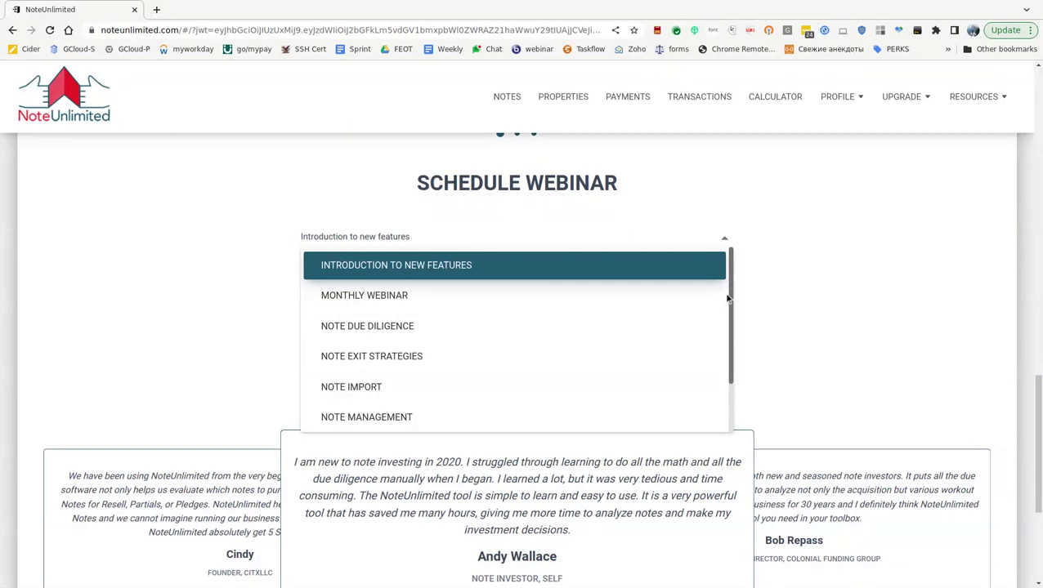
pyautogui.moveTo(728, 310); pyautogui.dragTo(725, 347)
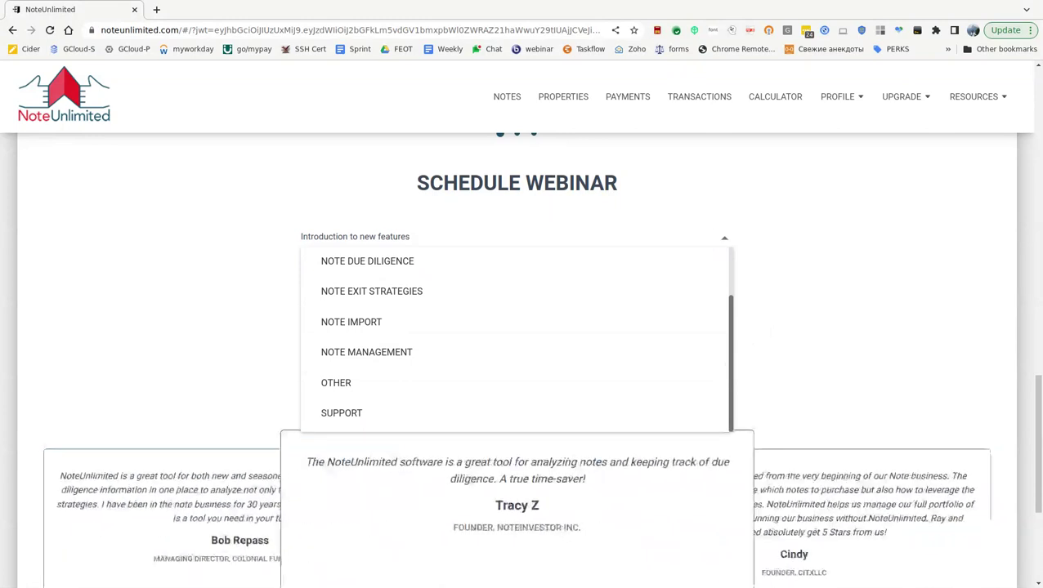
pyautogui.click(776, 331)
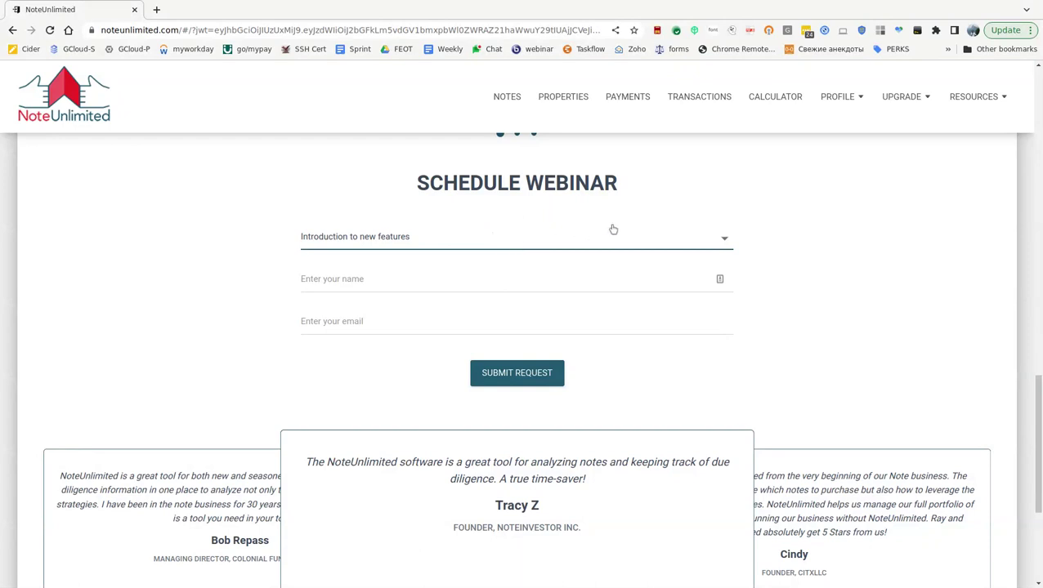
pyautogui.click(721, 239)
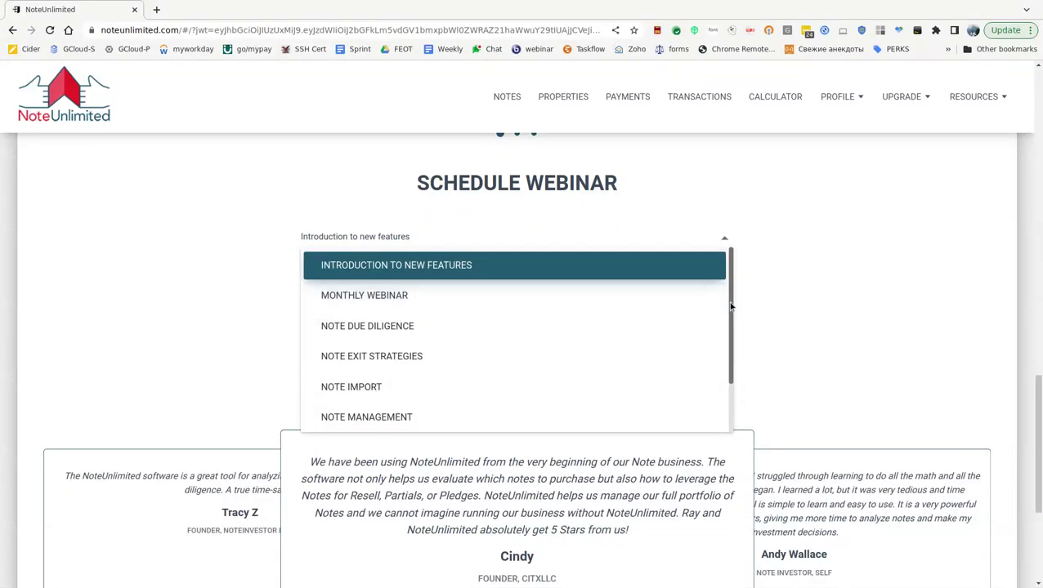
pyautogui.moveTo(731, 297); pyautogui.dragTo(758, 404)
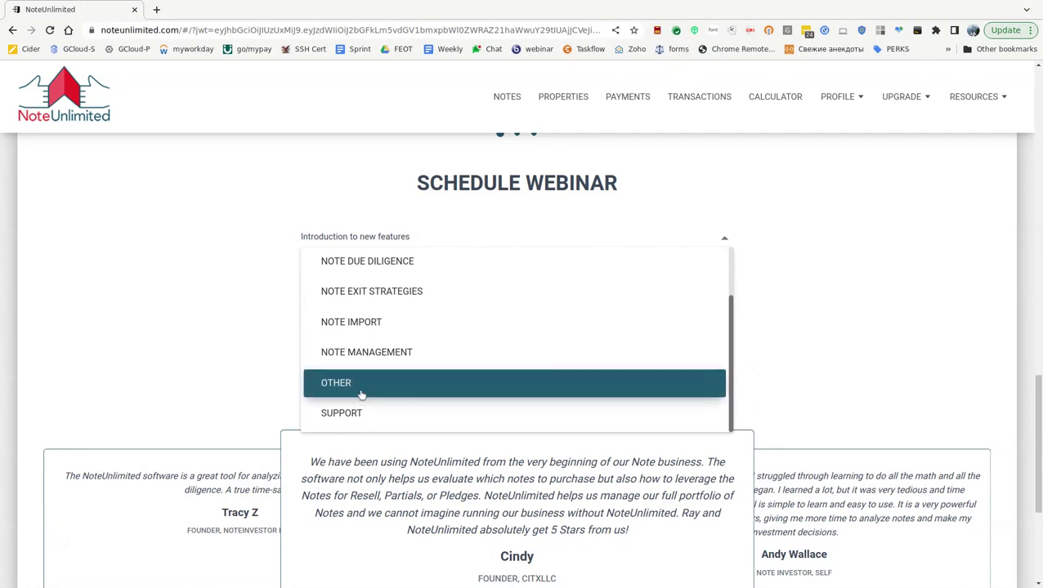
pyautogui.click(237, 356)
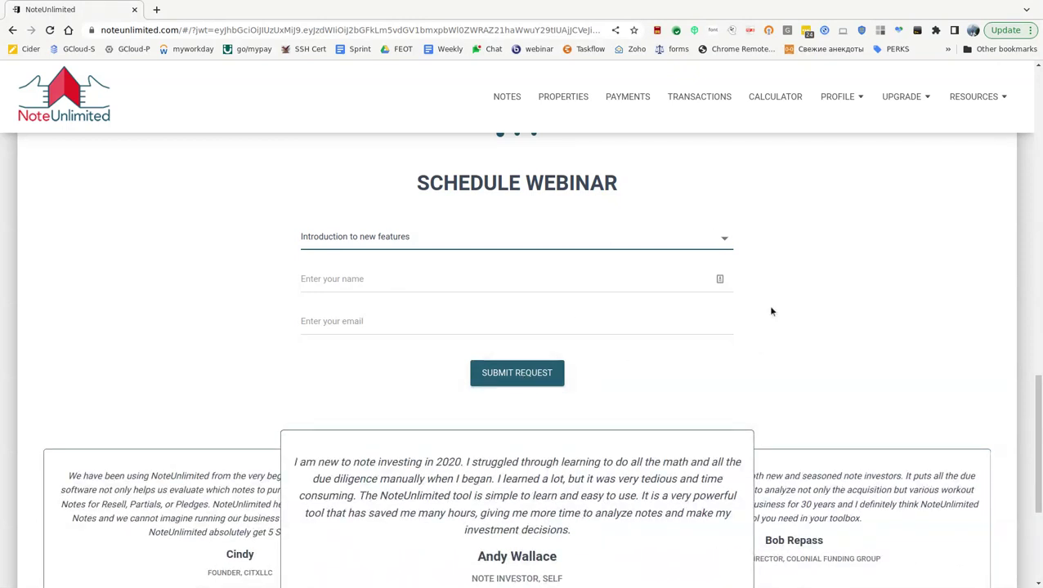
# Open the Notes dashboard from the home page.
pyautogui.scroll(4, 771, 312)
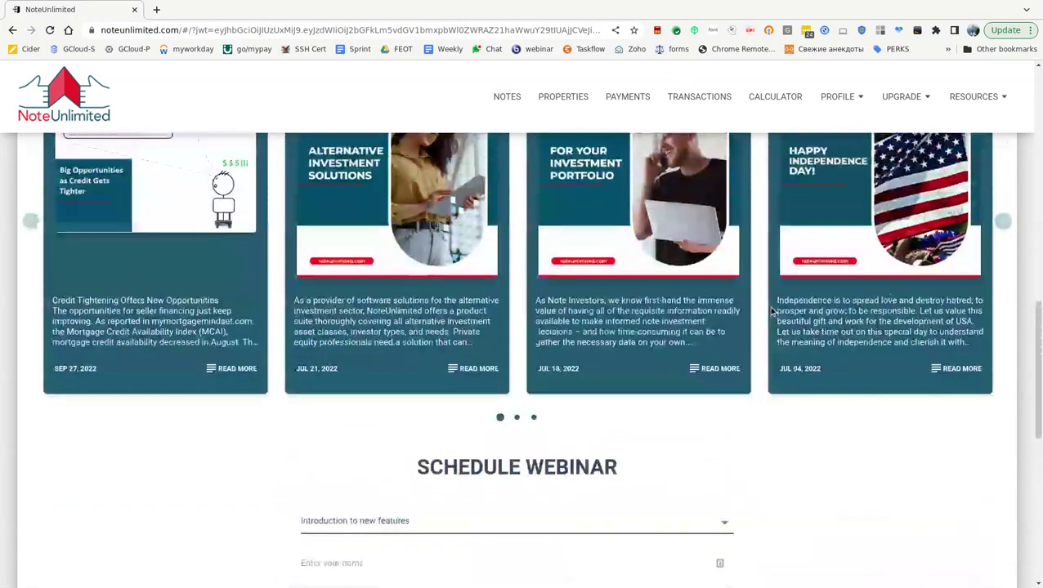
pyautogui.scroll(10, 771, 311)
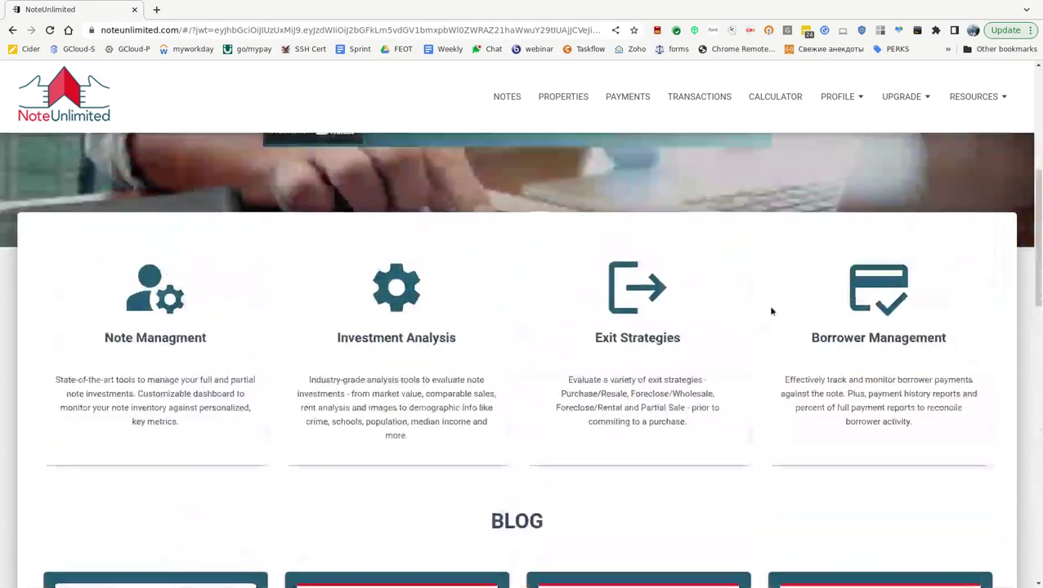
pyautogui.scroll(2, 771, 311)
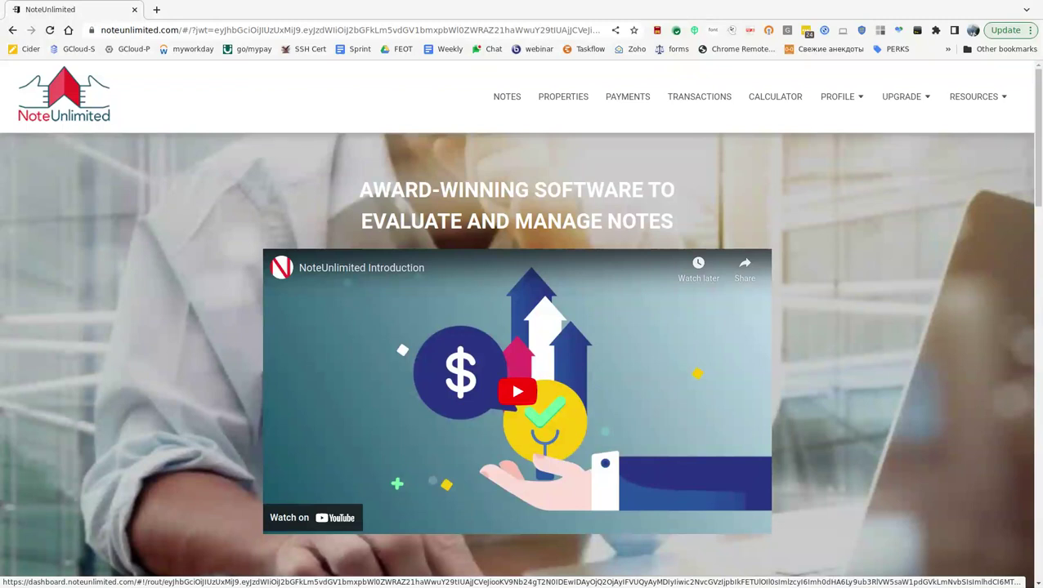
pyautogui.click(505, 100)
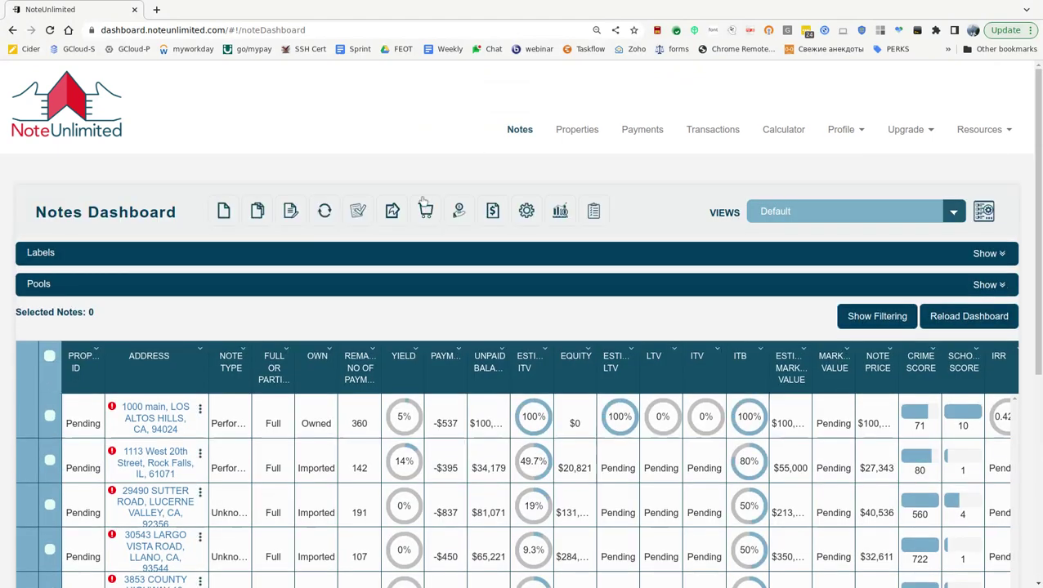
# Look over the notes table, highlight the Notes Dashboard title and its row of tools, and clear the highlighting.
pyautogui.scroll(-2, 418, 220)
pyautogui.scroll(2, 418, 220)
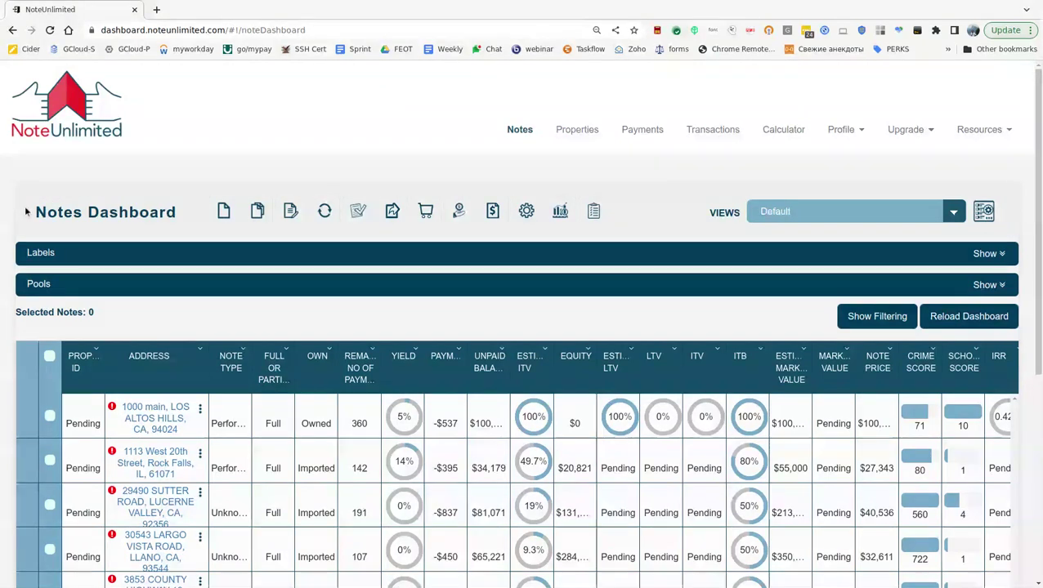
pyautogui.moveTo(31, 214); pyautogui.dragTo(233, 219)
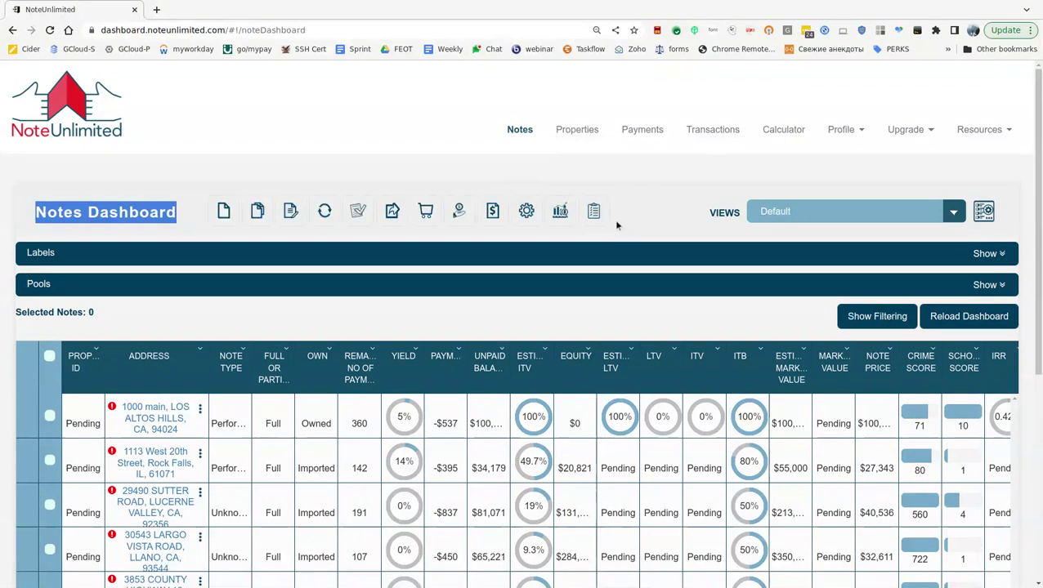
pyautogui.moveTo(616, 215); pyautogui.dragTo(608, 212)
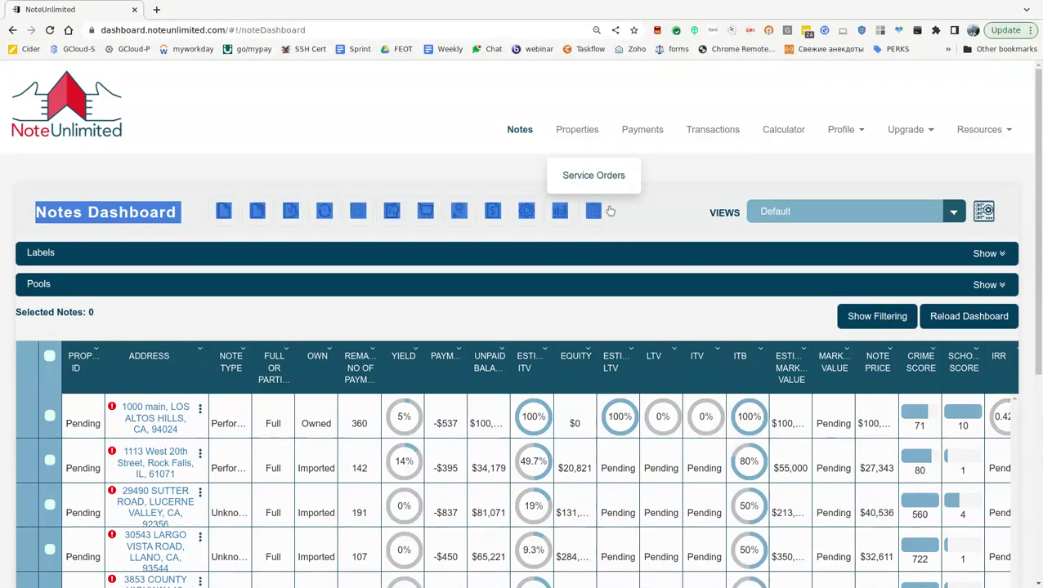
pyautogui.click(205, 137)
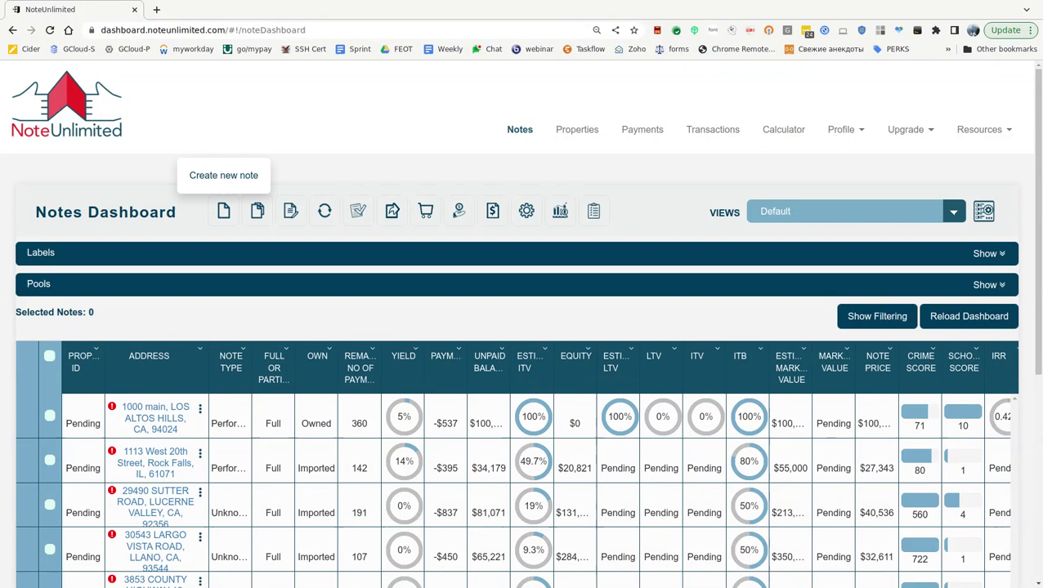
# Start creating a new note for a property with zip code 94024 and analyze it to reach the note input form.
pyautogui.click(222, 213)
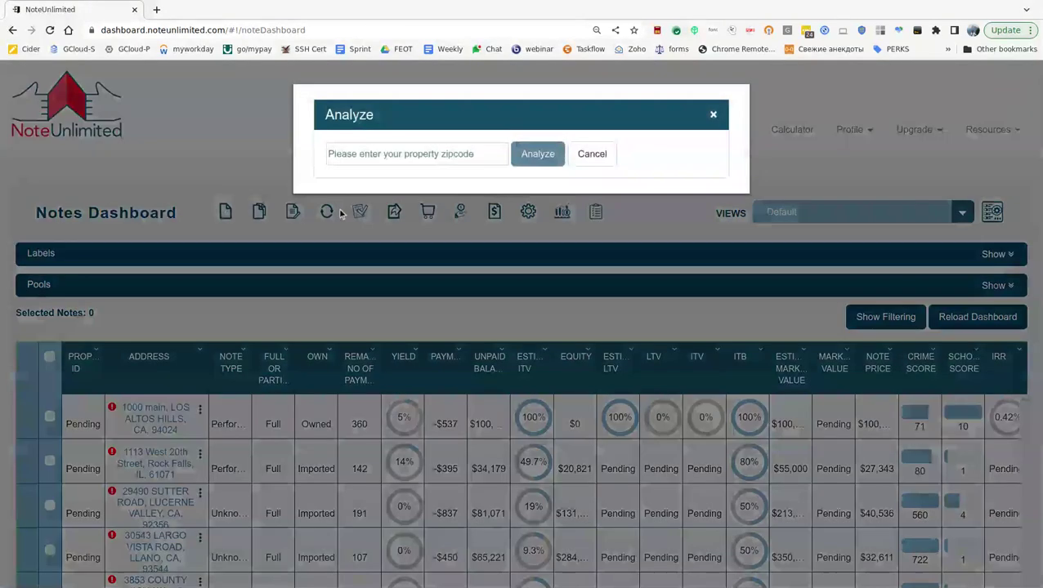
pyautogui.click(423, 153)
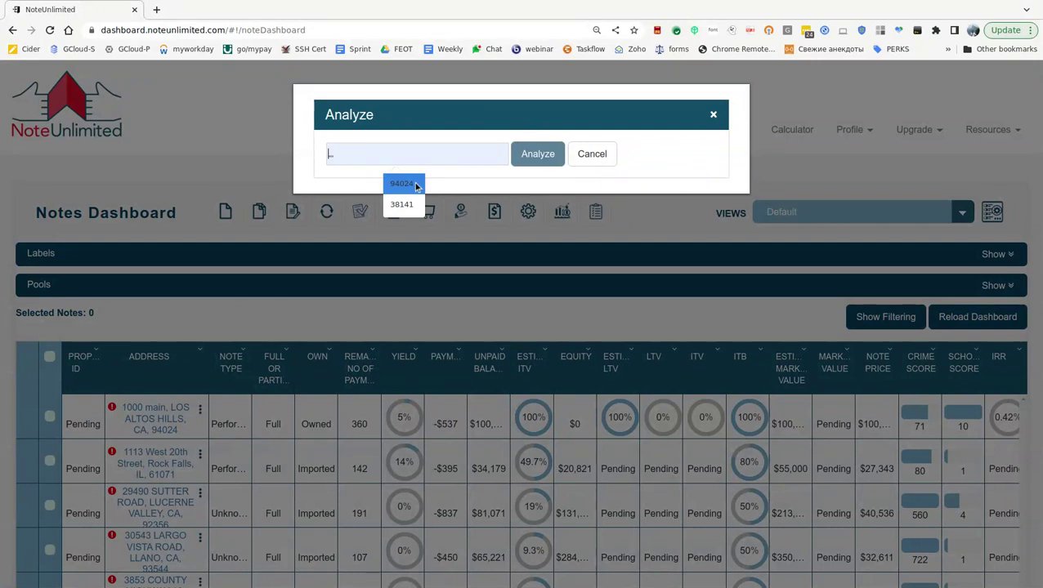
pyautogui.click(408, 183)
pyautogui.click(533, 163)
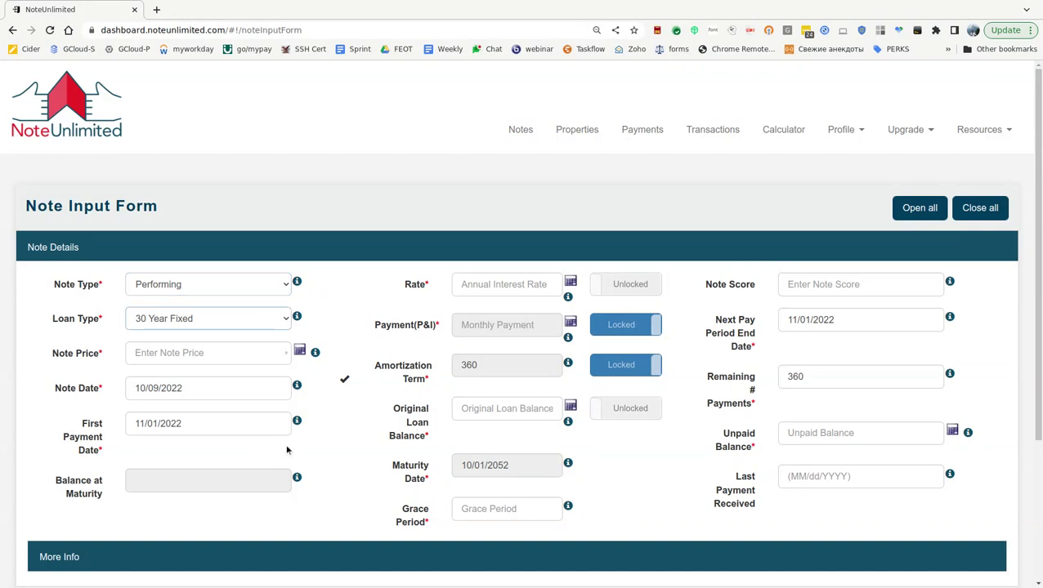
# Examine the Note Details fields of the input form, highlighting the required First Payment Date label.
pyautogui.scroll(-1, 300, 453)
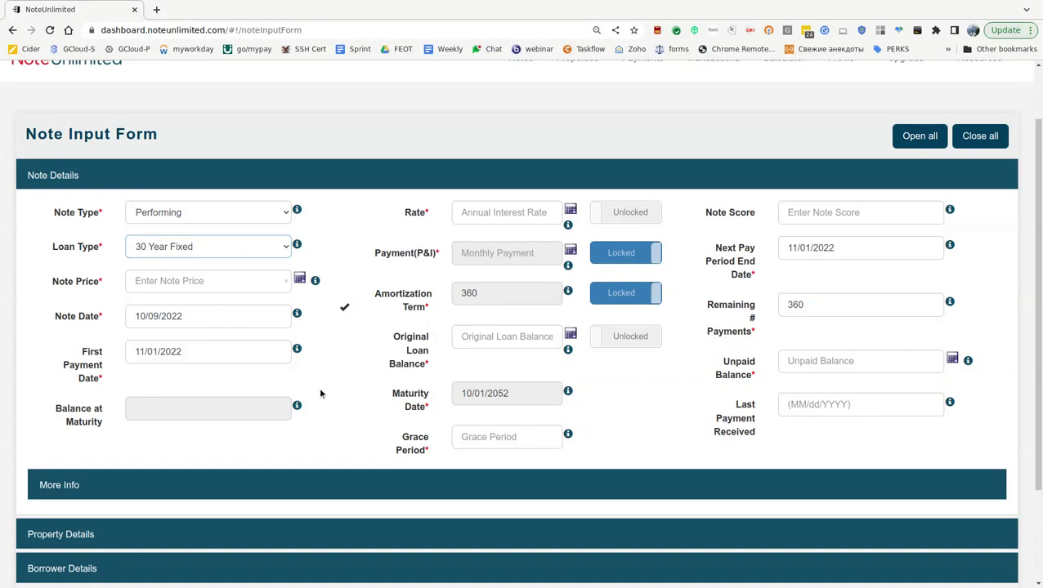
pyautogui.click(104, 382)
pyautogui.moveTo(103, 384); pyautogui.dragTo(55, 352)
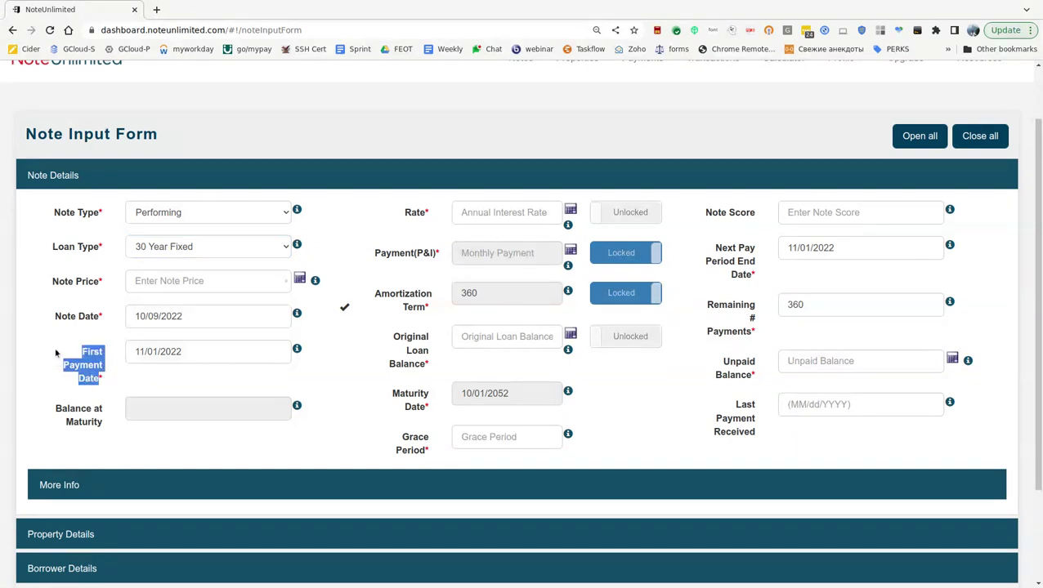
pyautogui.click(108, 379)
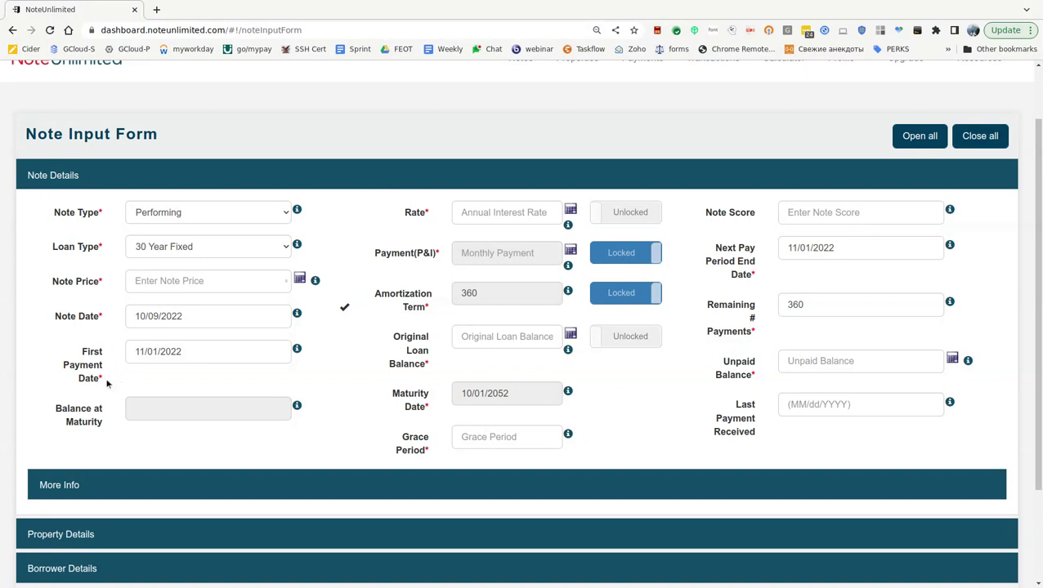
pyautogui.moveTo(106, 383); pyautogui.dragTo(61, 353)
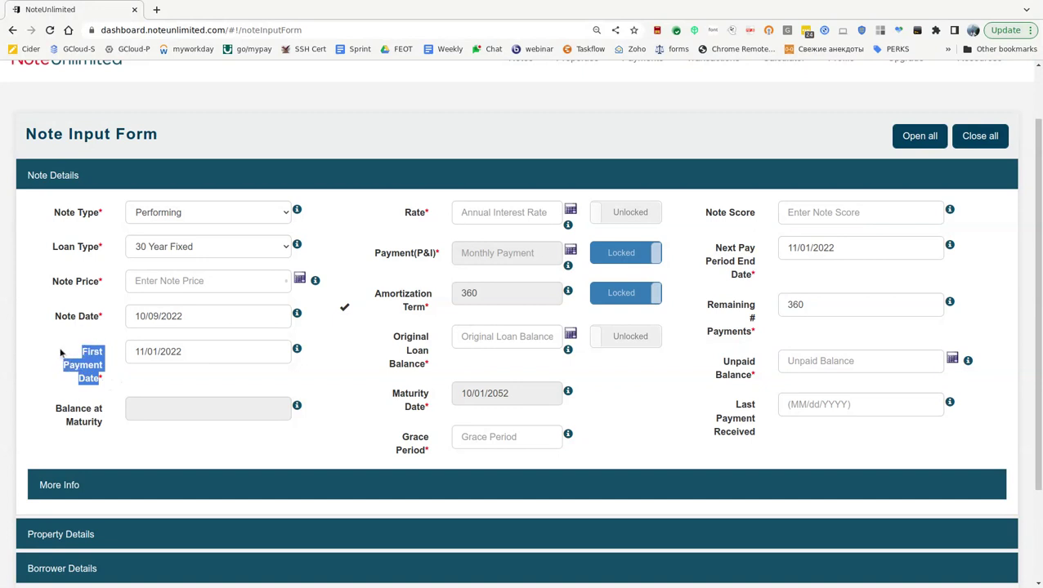
pyautogui.scroll(-3, 196, 363)
pyautogui.scroll(5, 196, 363)
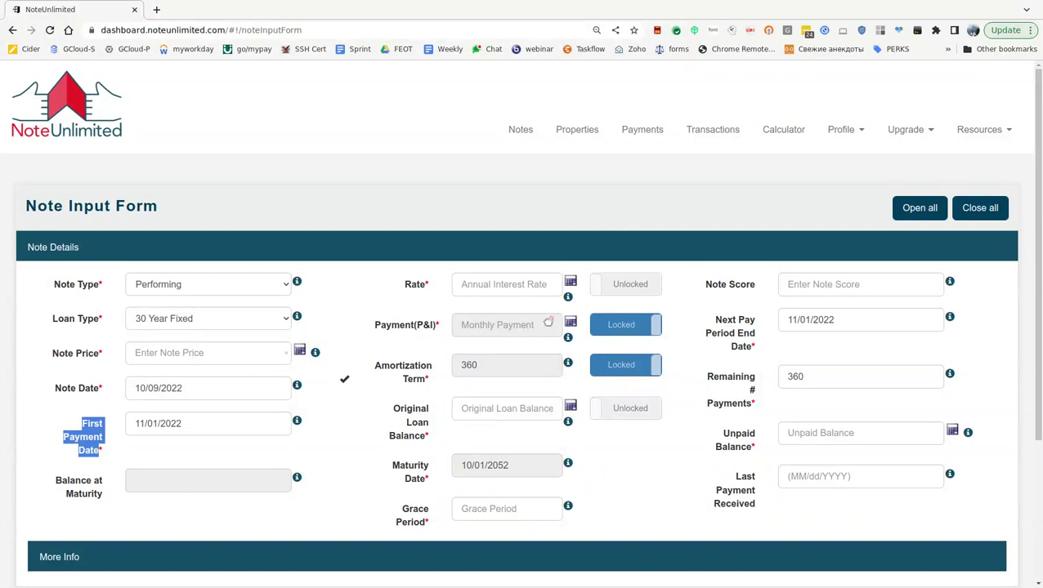
pyautogui.scroll(-4, 484, 406)
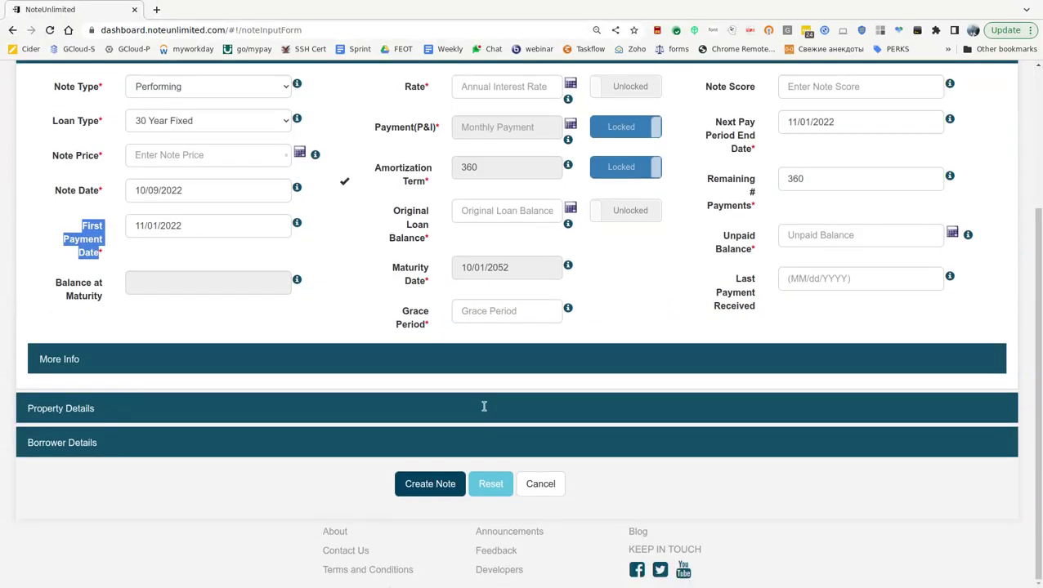
# Expand the Property Details section and examine its property type and estimated market value fields.
pyautogui.click(65, 408)
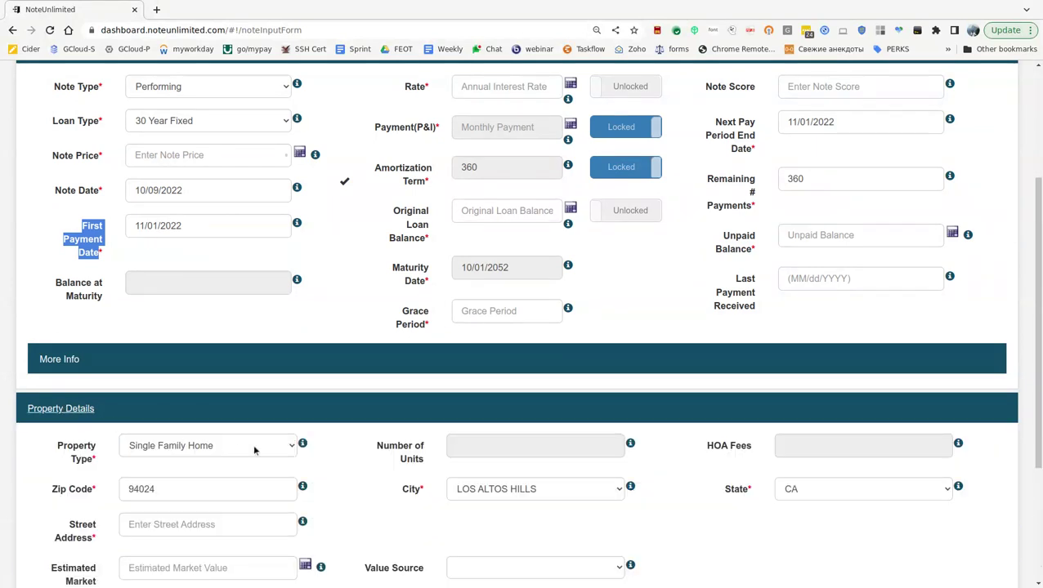
pyautogui.scroll(-4, 254, 449)
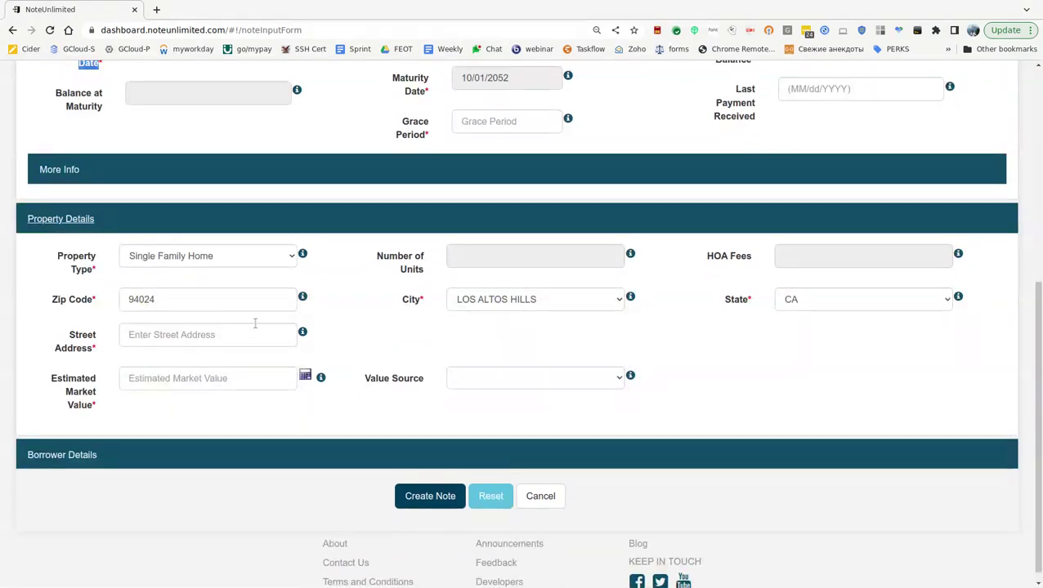
pyautogui.click(291, 254)
pyautogui.click(238, 377)
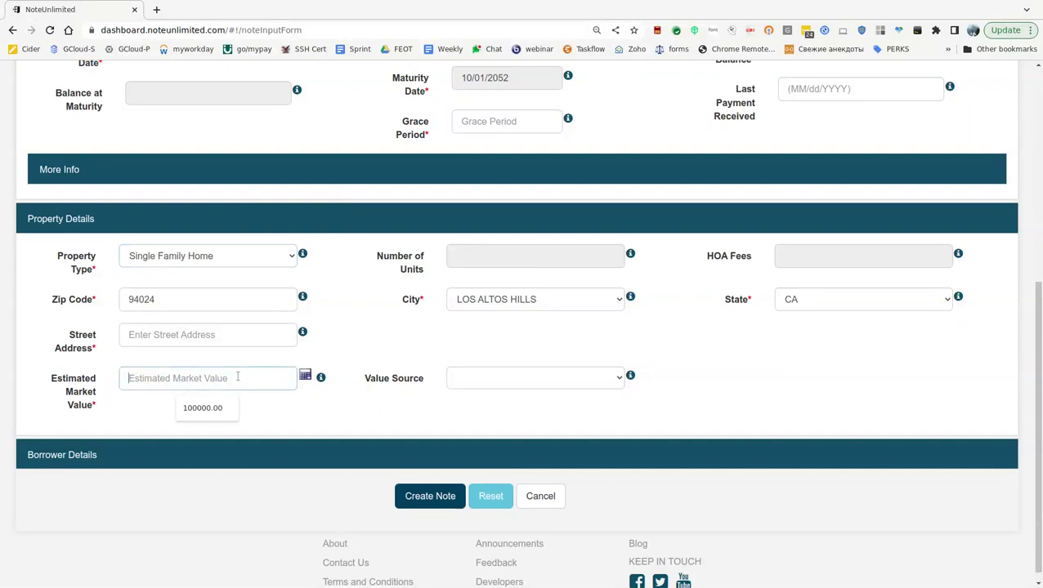
pyautogui.click(455, 409)
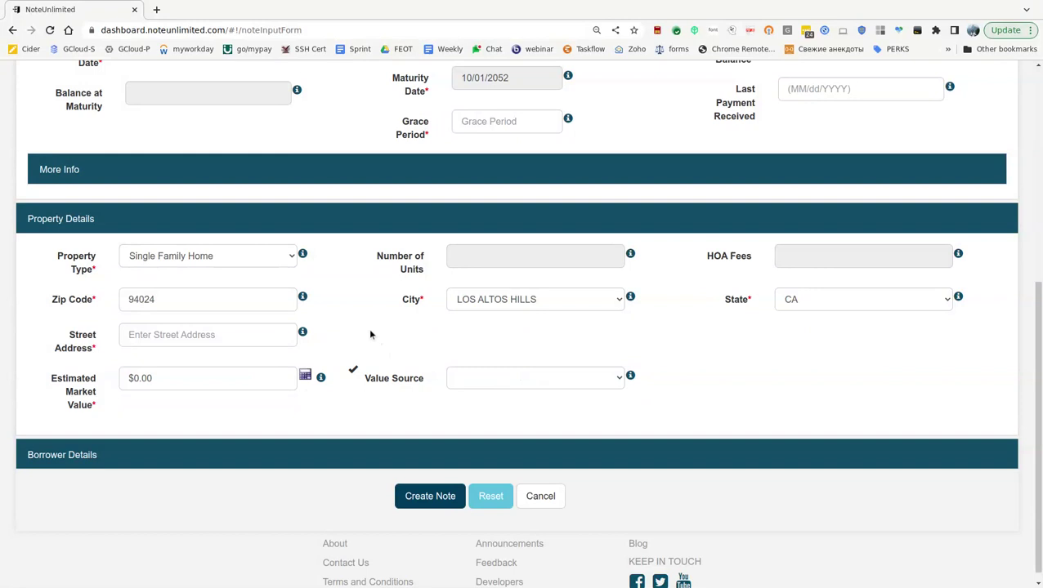
# Cancel the new note without creating it and return to the Notes dashboard.
pyautogui.scroll(5, 371, 334)
pyautogui.scroll(-5, 370, 334)
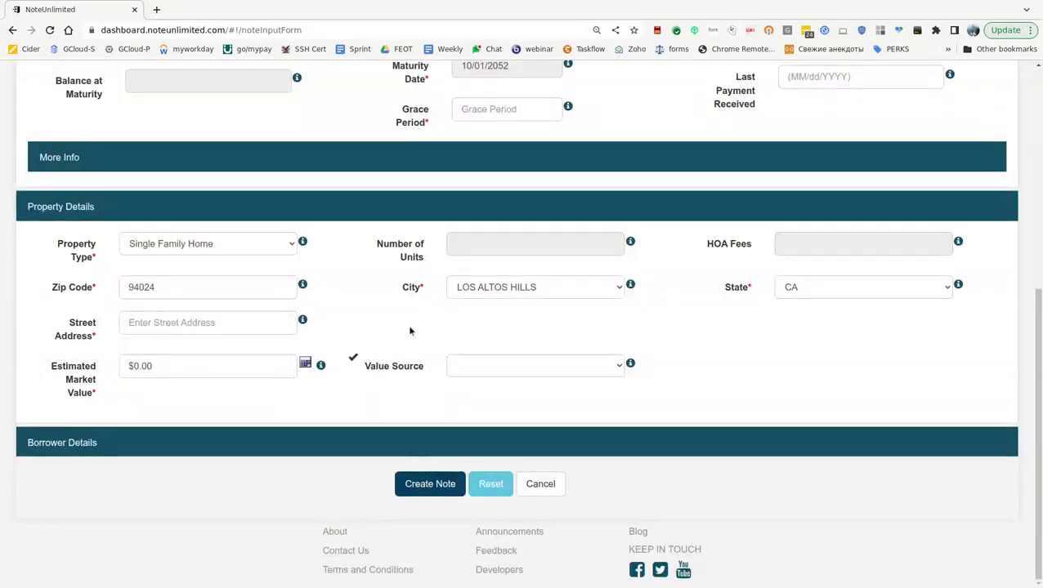
pyautogui.click(543, 485)
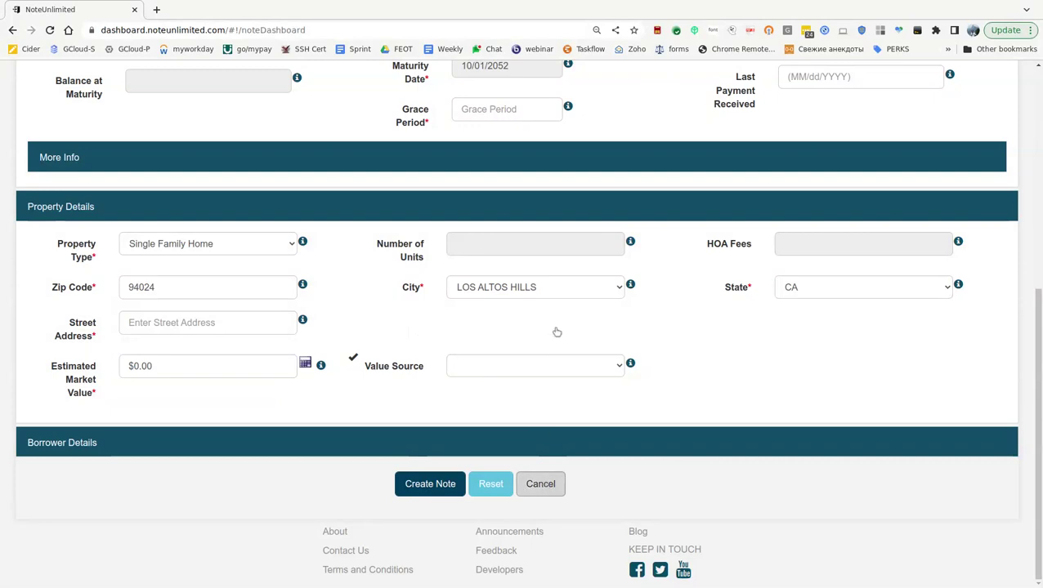
pyautogui.scroll(-1, 554, 312)
pyautogui.scroll(1, 556, 313)
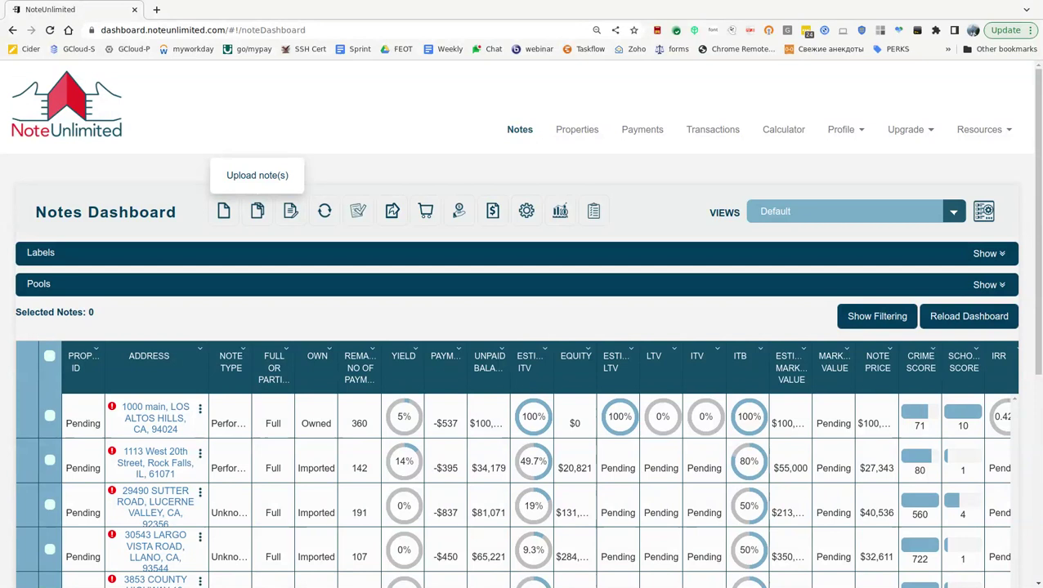
# Examine the available options for uploading notes from the Notes dashboard.
pyautogui.click(258, 212)
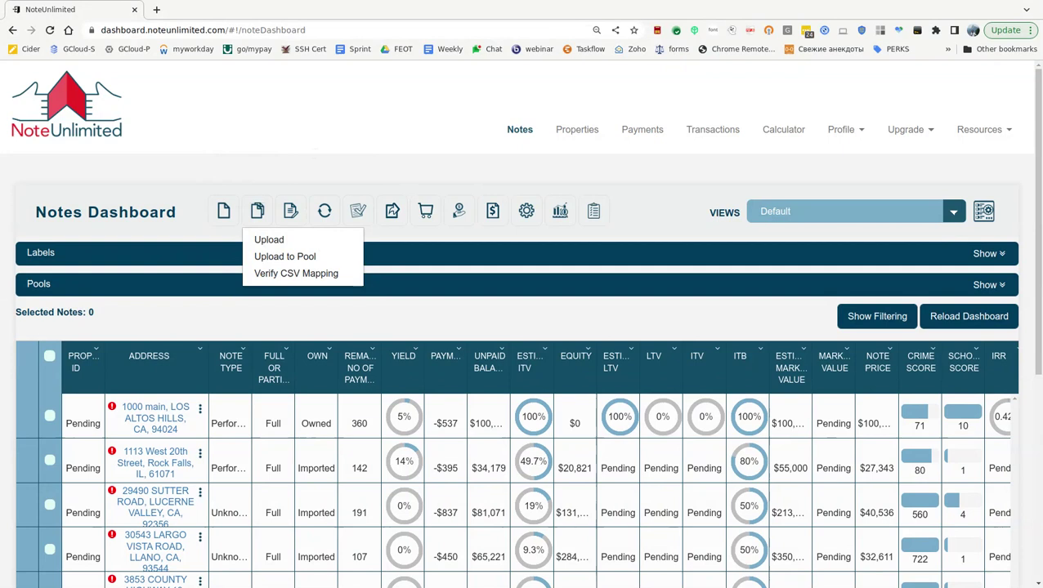
pyautogui.click(315, 144)
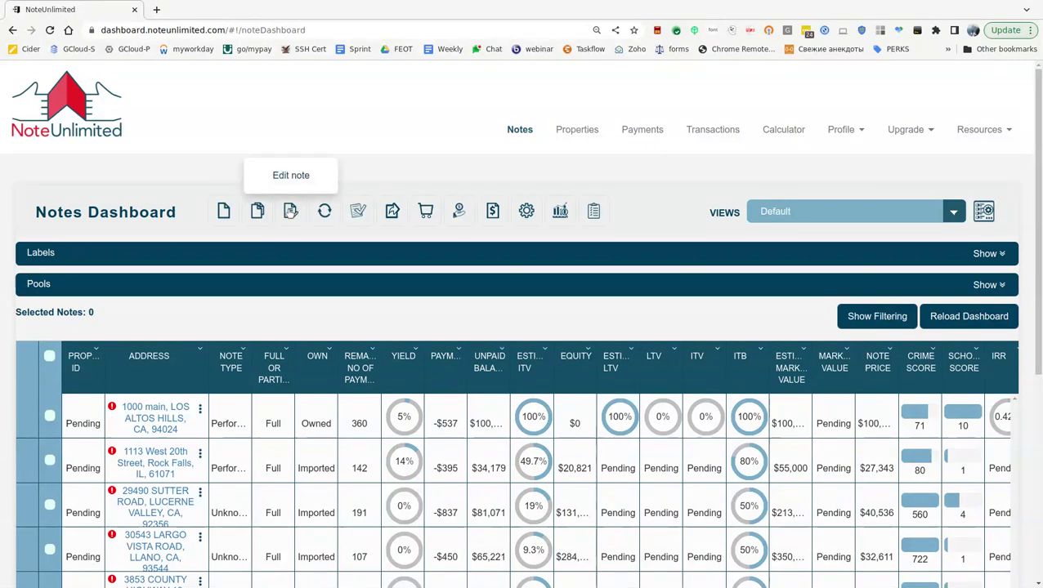
# Select only the Rock Falls, IL note in the list and open it for editing.
pyautogui.click(290, 211)
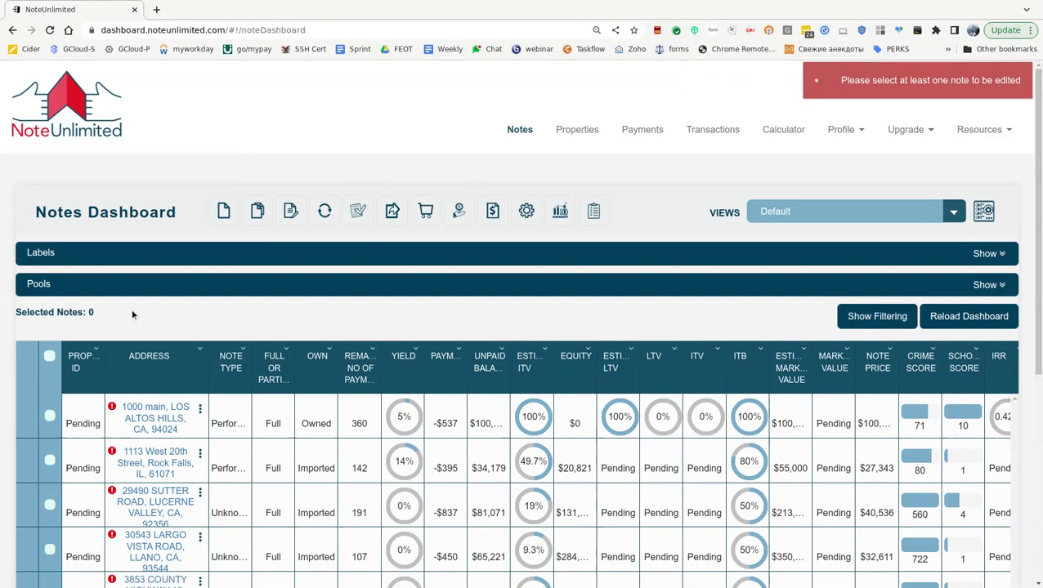
pyautogui.click(49, 461)
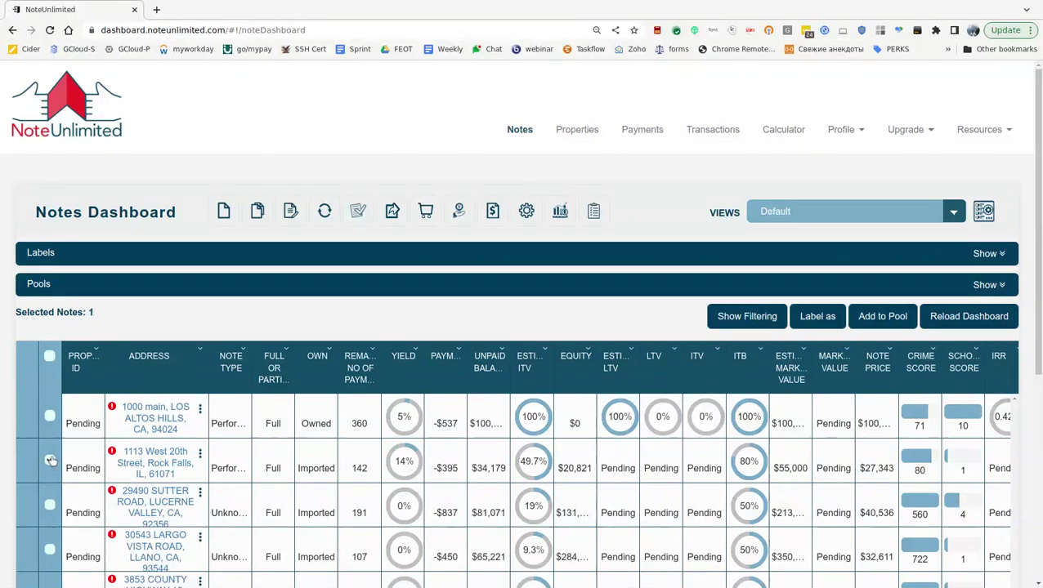
pyautogui.click(50, 415)
pyautogui.click(50, 459)
pyautogui.click(50, 416)
pyautogui.click(50, 460)
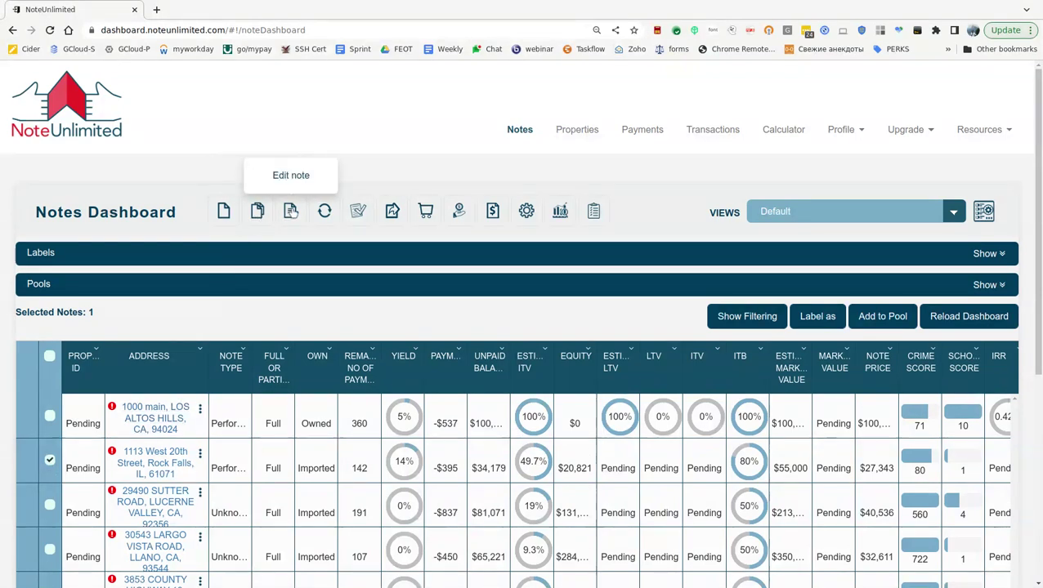
pyautogui.click(291, 211)
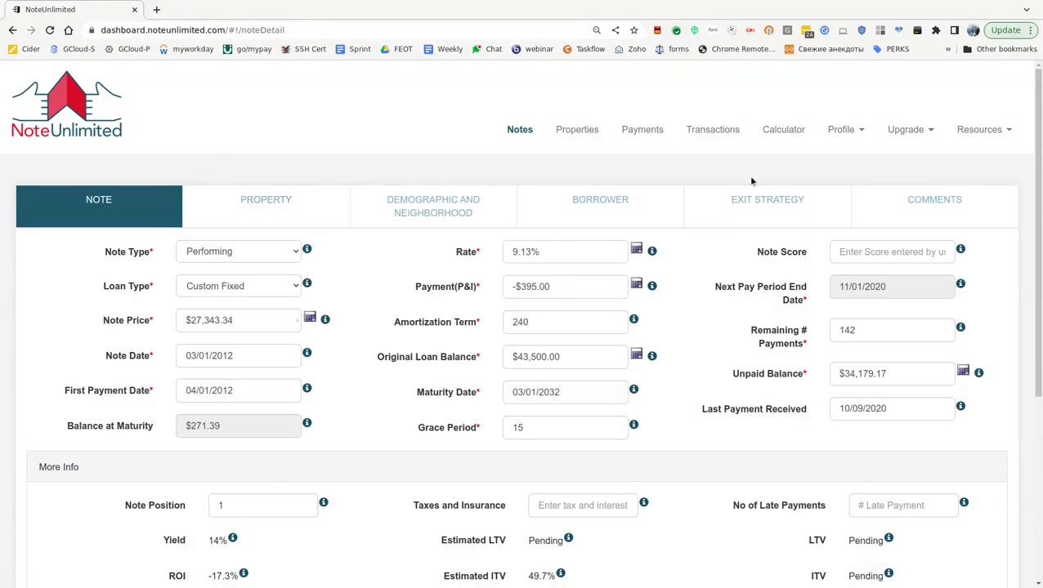
# Examine the Rock Falls note's loan fields and More Info section, and return to the Notes dashboard.
pyautogui.scroll(-3, 620, 325)
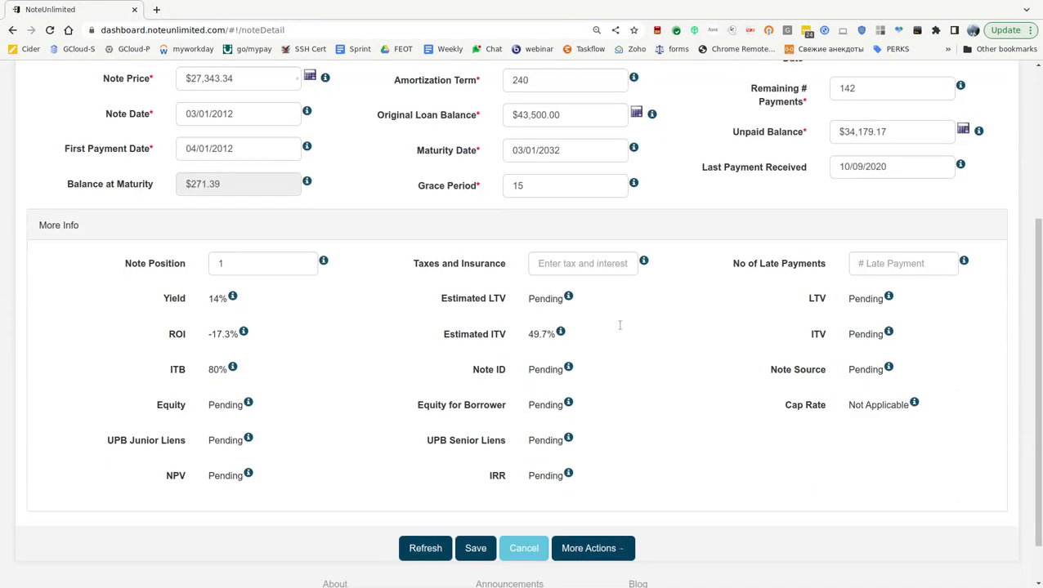
pyautogui.scroll(2, 620, 331)
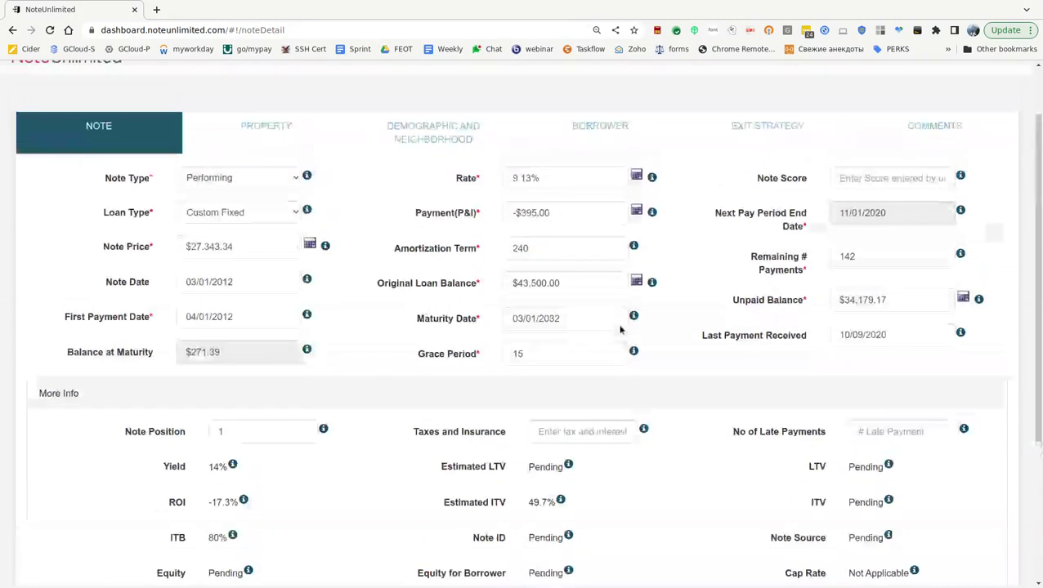
pyautogui.scroll(1, 619, 329)
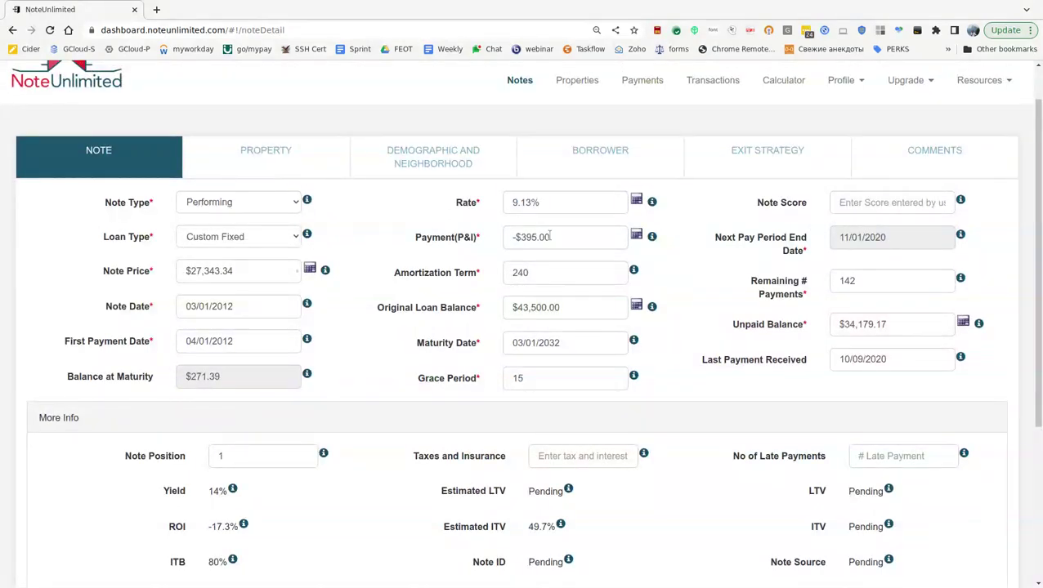
pyautogui.scroll(-1, 622, 353)
pyautogui.scroll(-2, 621, 353)
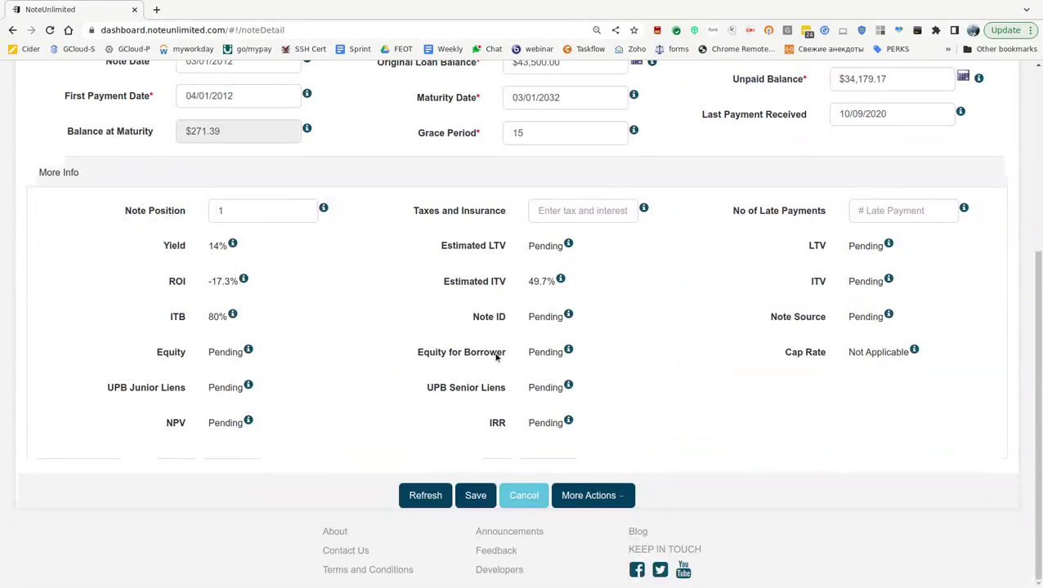
pyautogui.scroll(4, 496, 357)
pyautogui.click(513, 129)
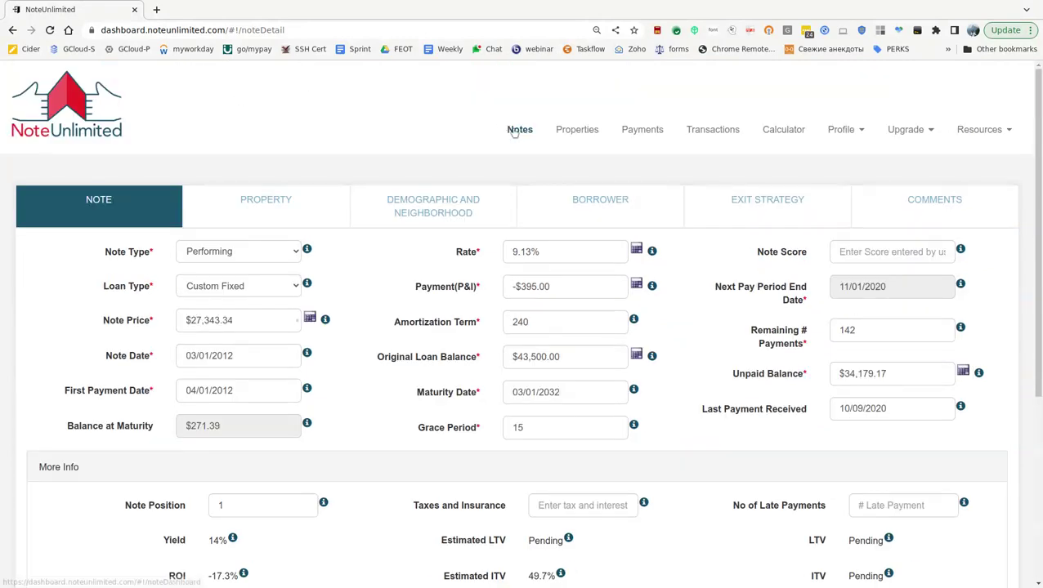
# Select the imported Rock Falls, IL note and update its info.
pyautogui.scroll(-2, 321, 263)
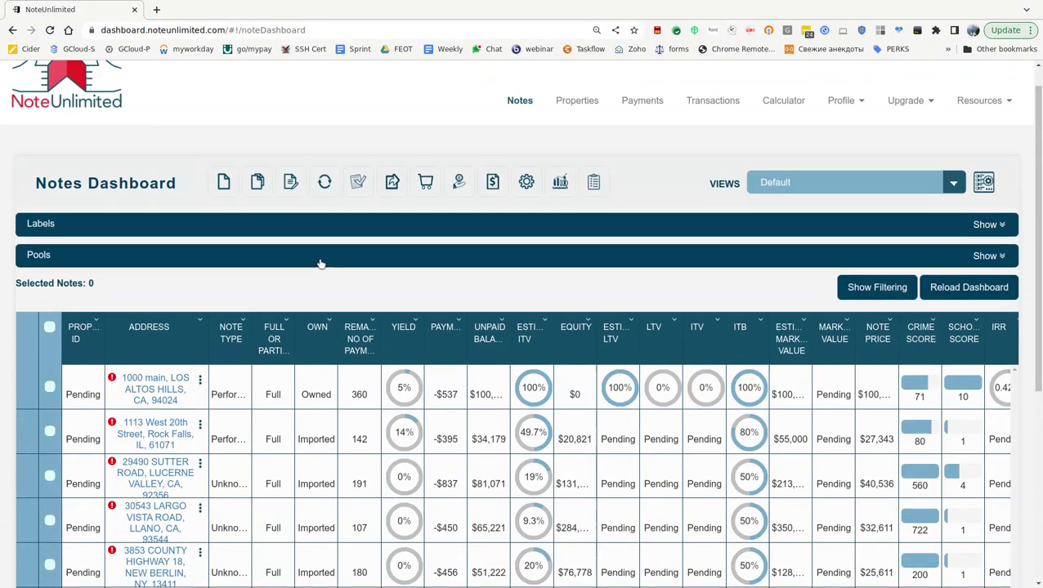
pyautogui.scroll(2, 320, 154)
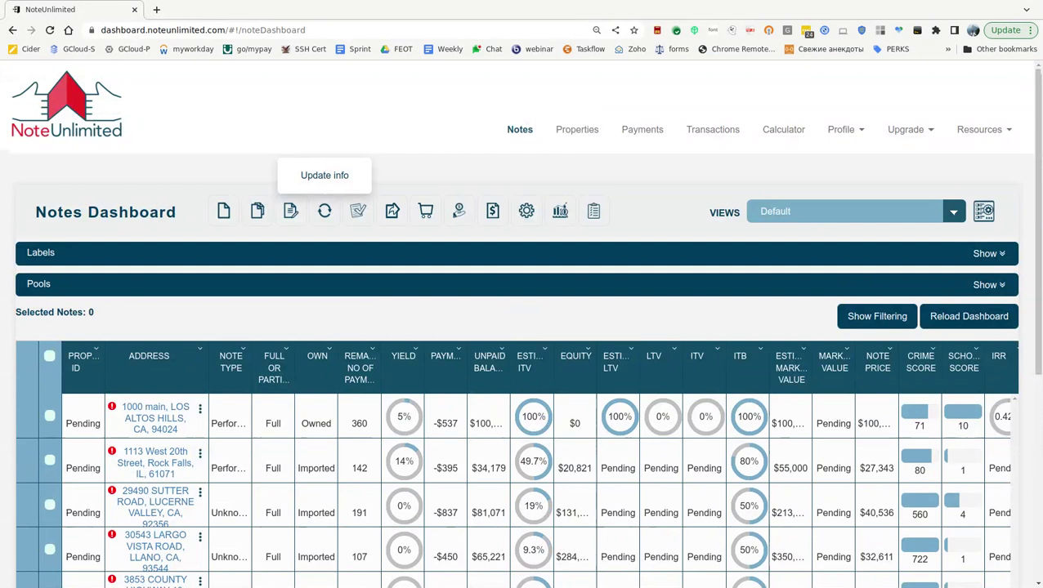
pyautogui.click(50, 463)
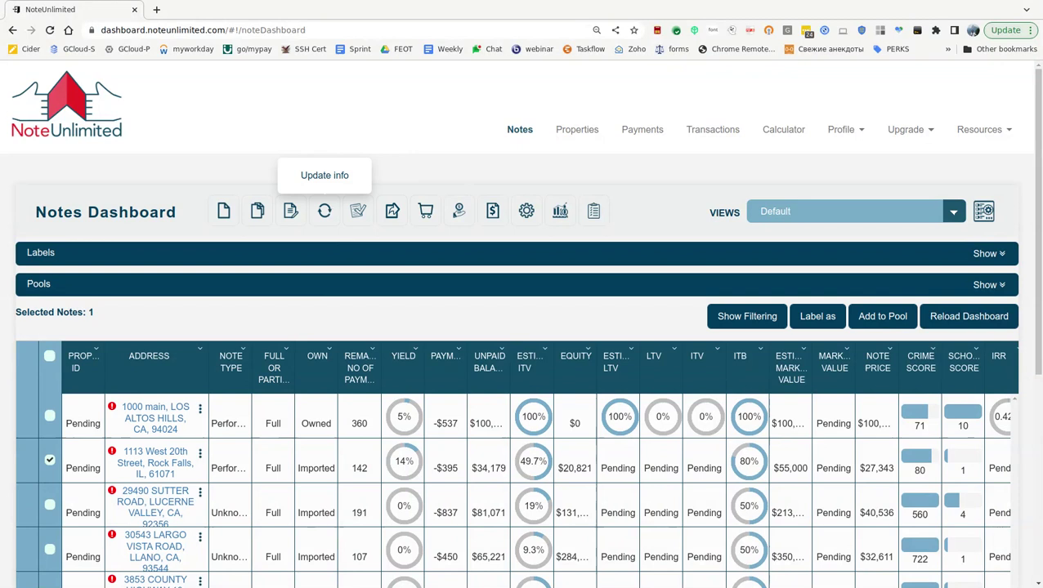
pyautogui.click(325, 211)
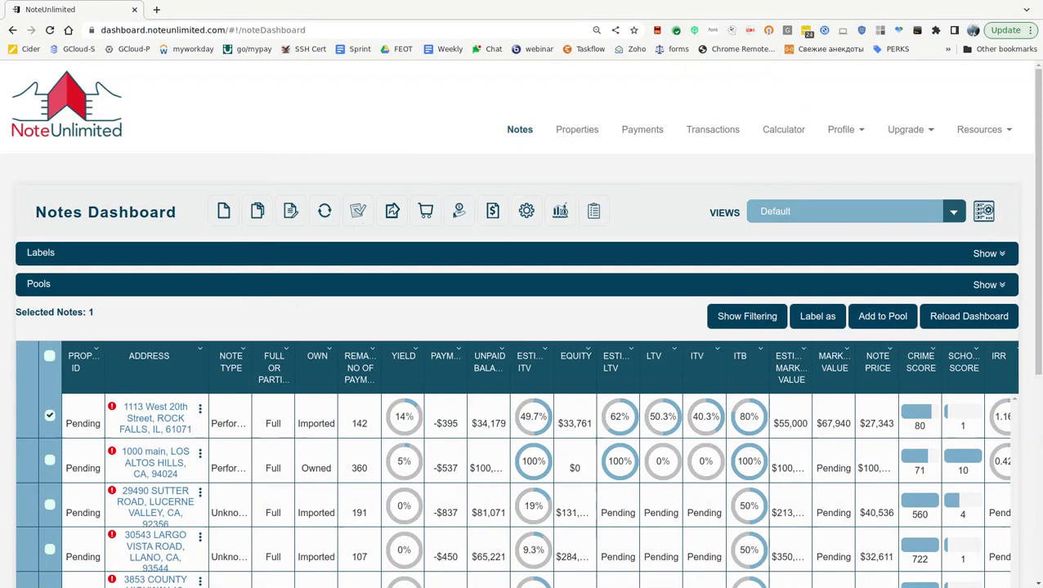
# Set the selected Rock Falls note as owned and highlight its value in the Own column.
pyautogui.moveTo(299, 423); pyautogui.dragTo(330, 423)
pyautogui.click(312, 420)
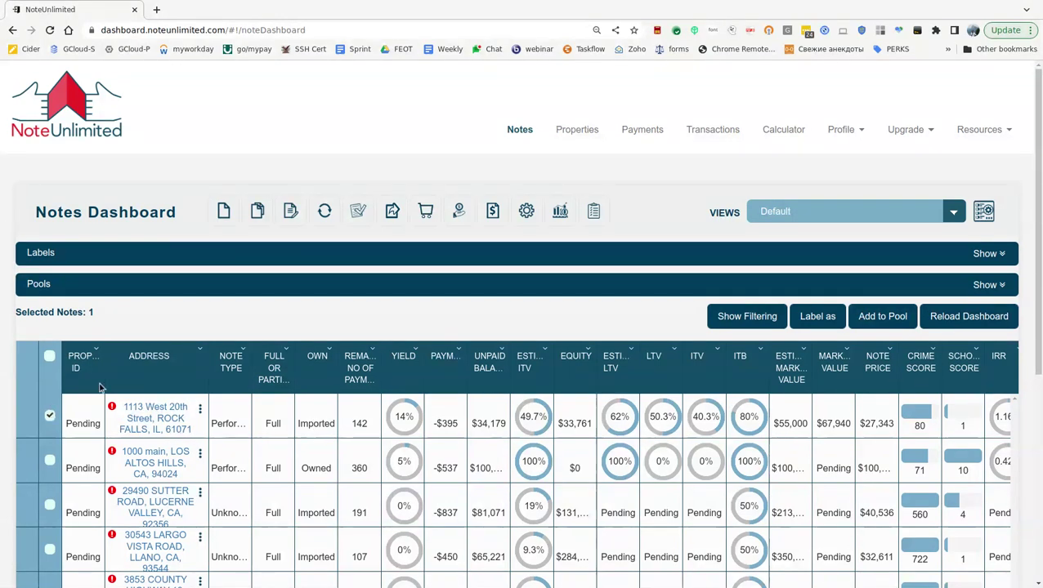
pyautogui.click(359, 211)
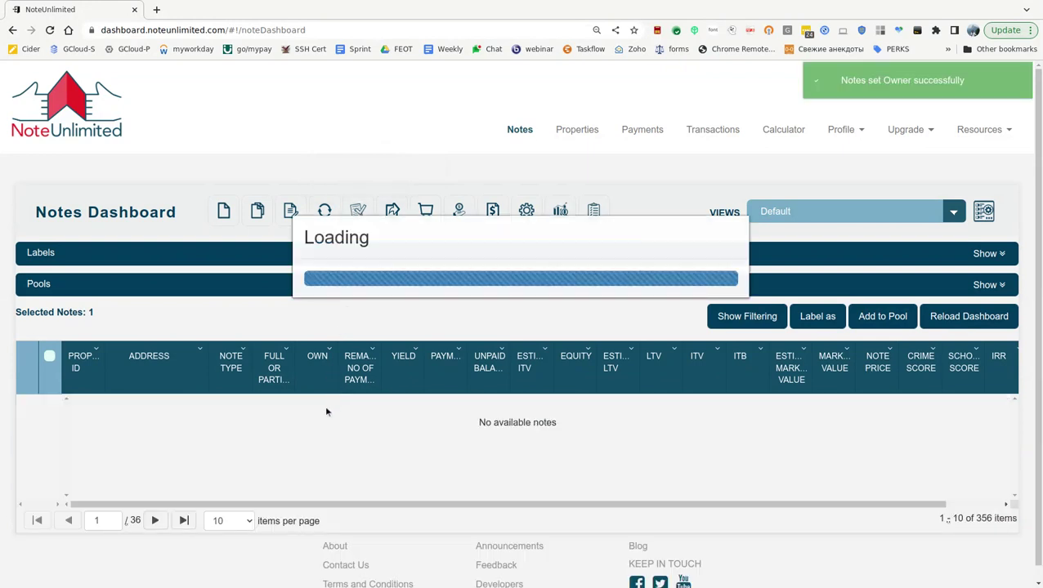
pyautogui.moveTo(299, 428); pyautogui.dragTo(333, 428)
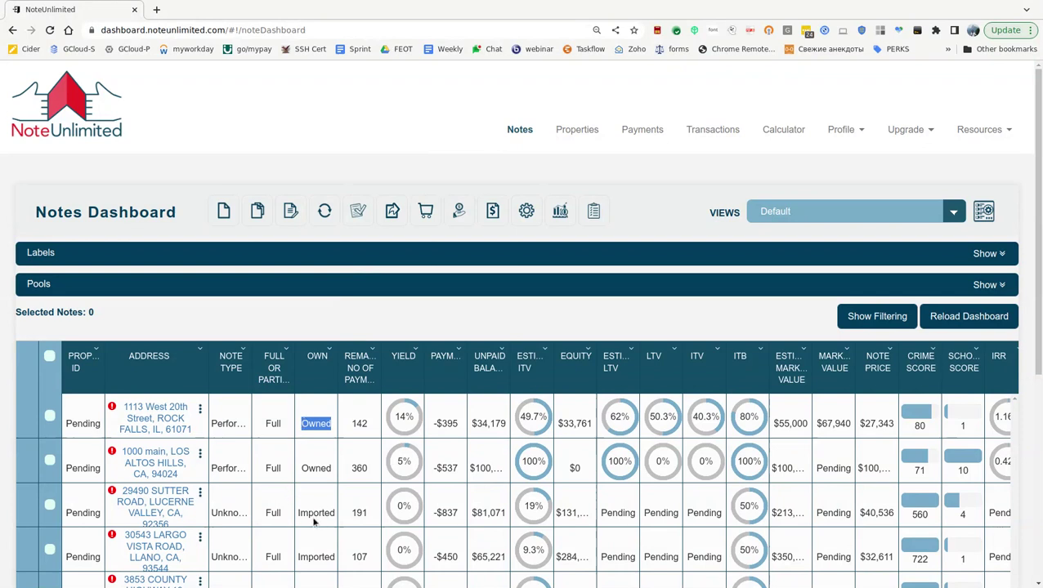
pyautogui.click(49, 505)
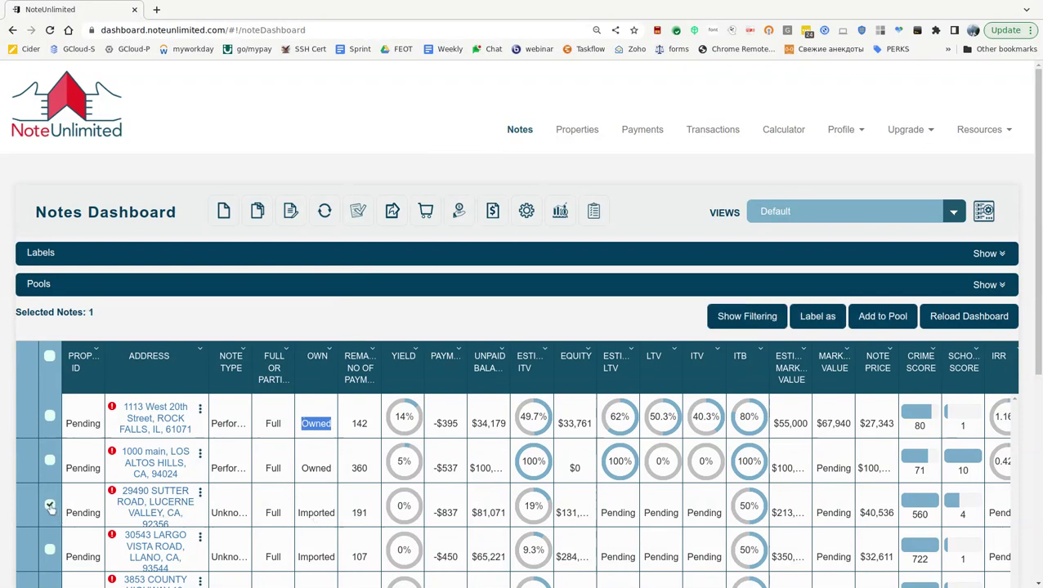
pyautogui.click(459, 211)
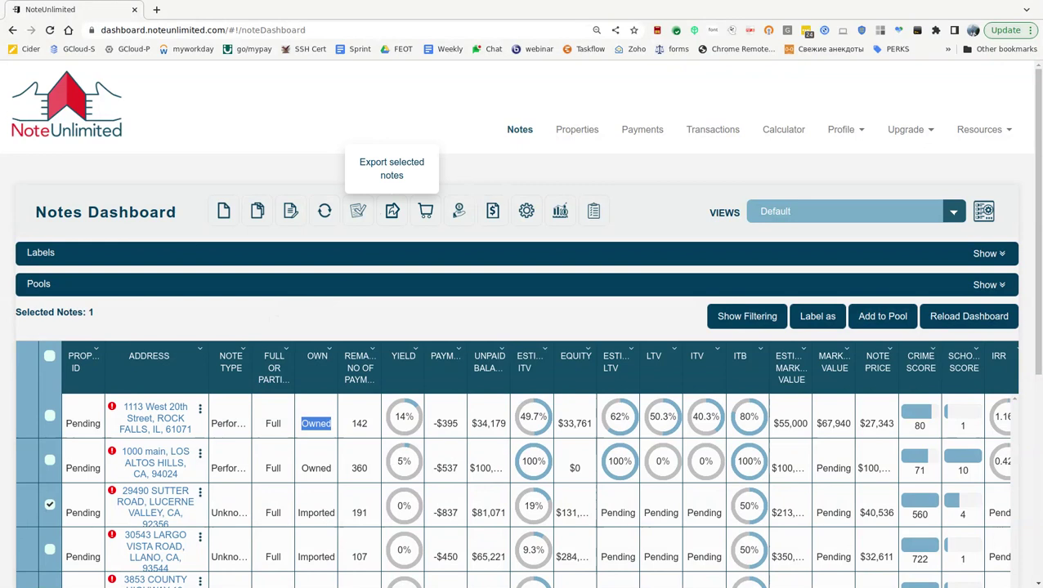
pyautogui.click(49, 505)
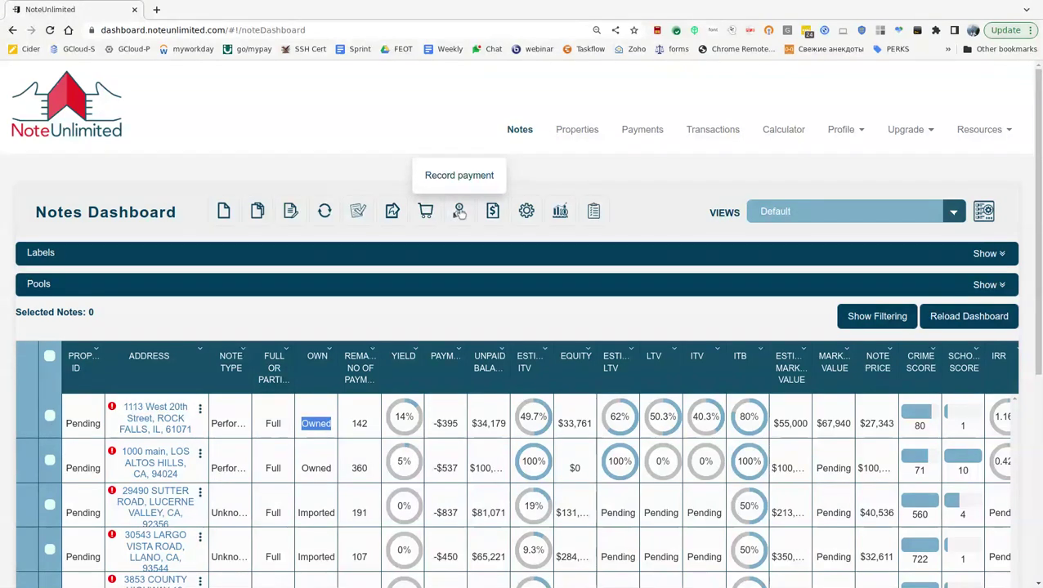
# Select the Los Altos Hills note, examine its Record Payment form and payment schedule, and cancel without recording a payment.
pyautogui.click(50, 460)
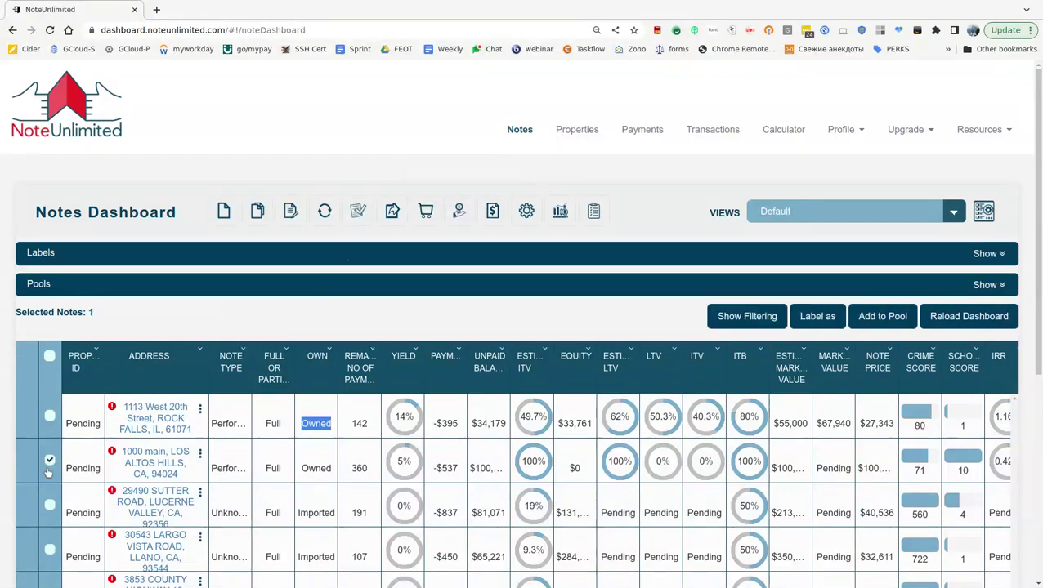
pyautogui.click(459, 211)
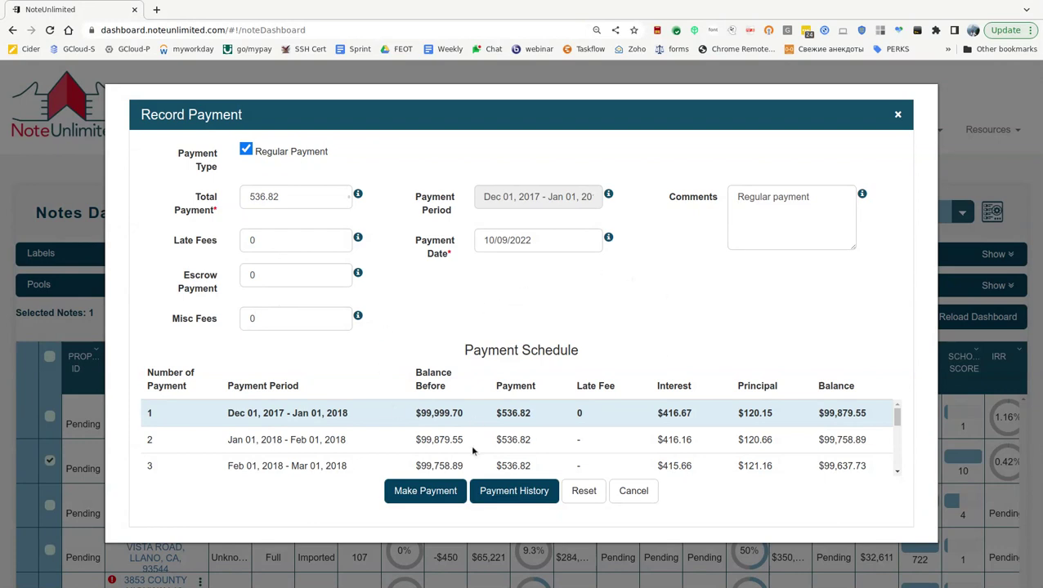
pyautogui.click(636, 492)
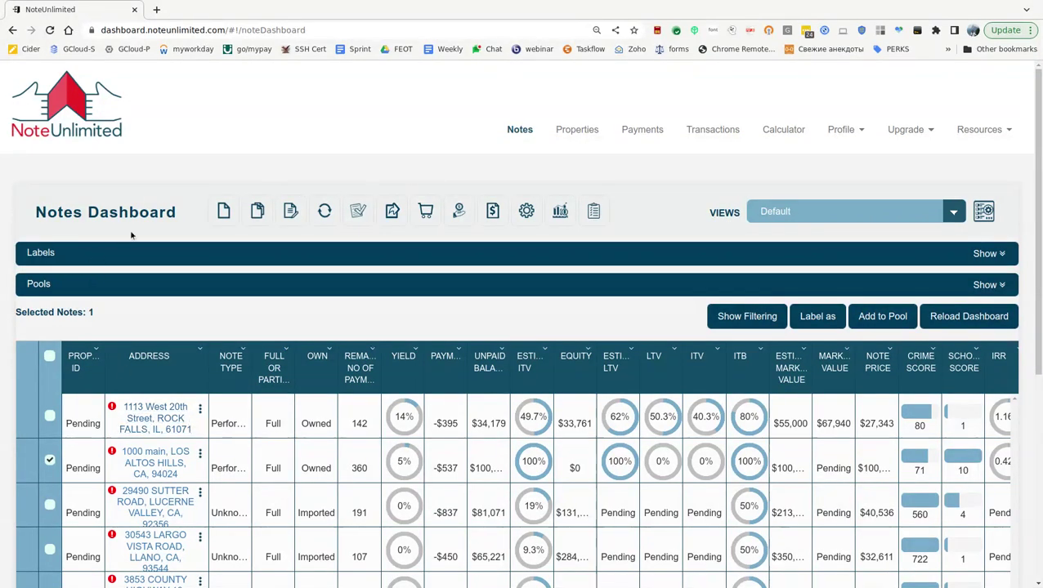
# Deselect the Los Altos Hills note and review the list of actions available for that row.
pyautogui.scroll(-1, 131, 235)
pyautogui.scroll(-1, 130, 236)
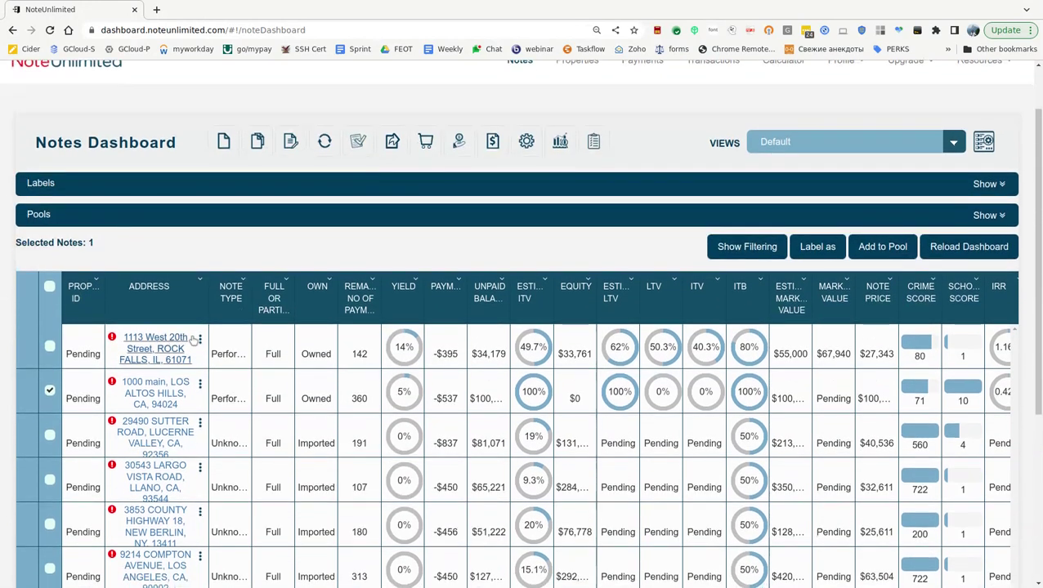
pyautogui.click(50, 390)
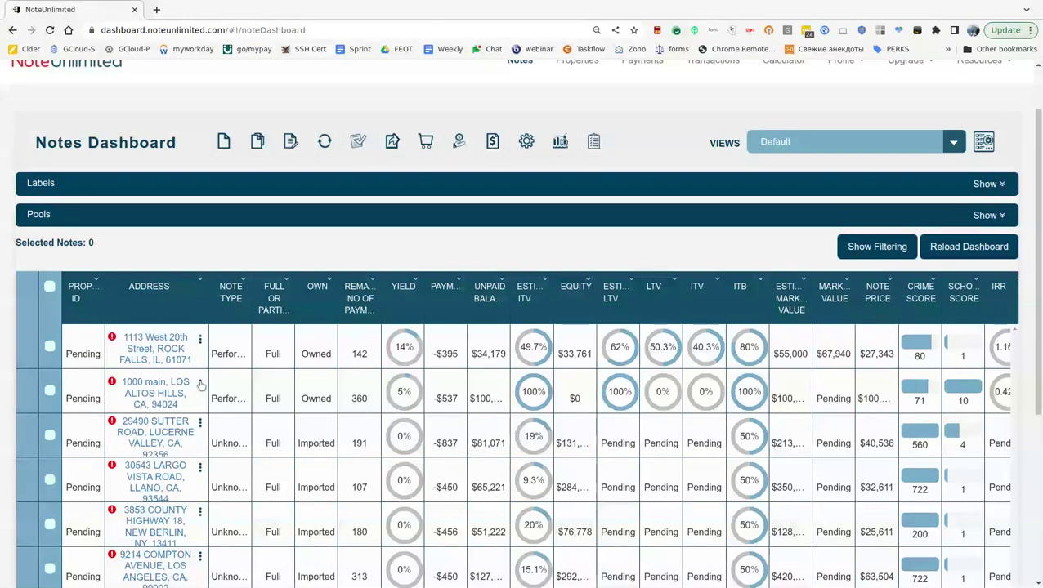
pyautogui.click(200, 385)
pyautogui.scroll(-2, 233, 445)
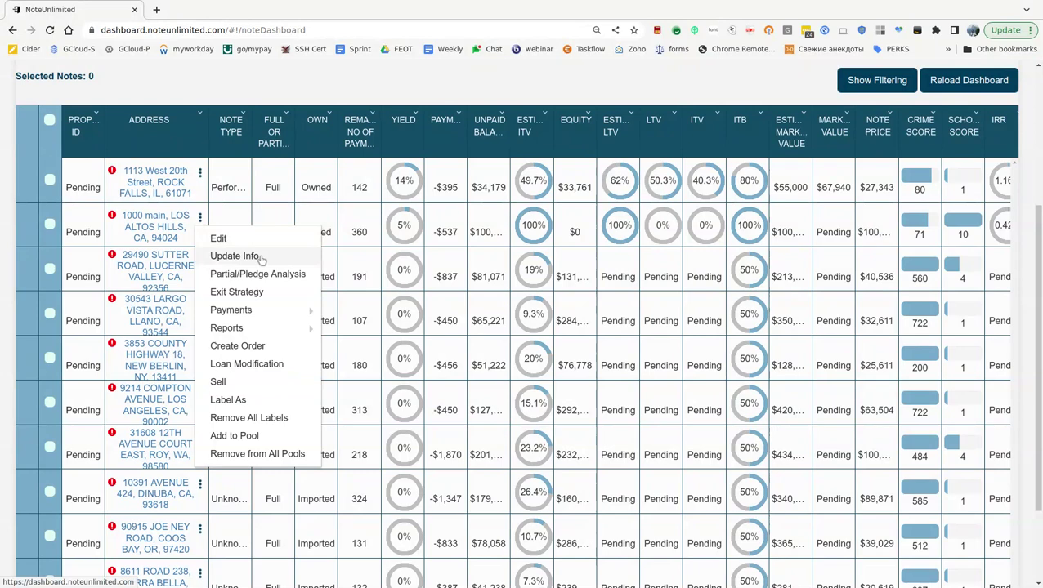
pyautogui.scroll(2, 252, 260)
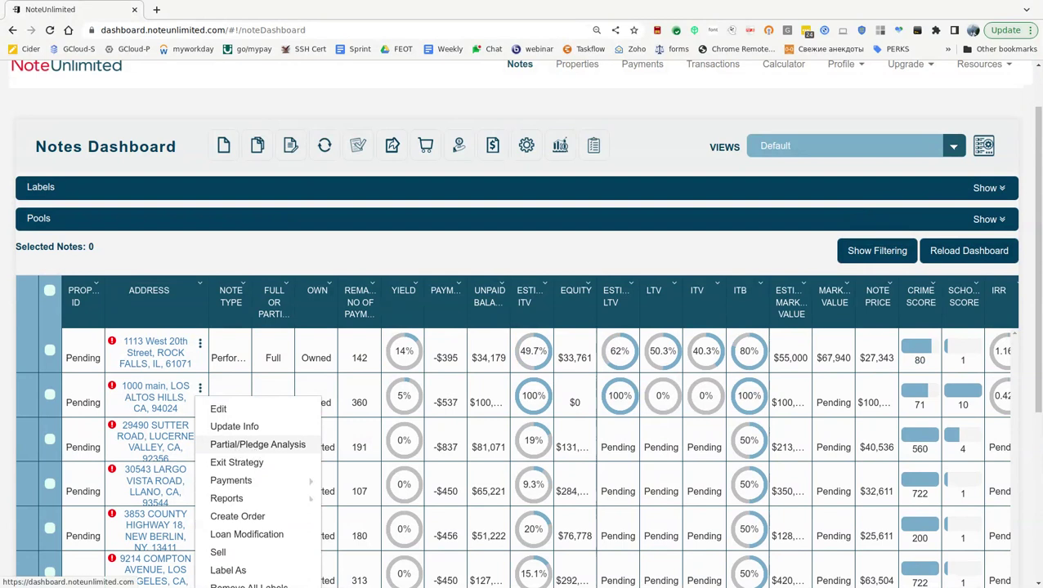
# Examine the Partial/Pledge Analysis of the Los Altos Hills note in both Partial and Pledge modes, and close it.
pyautogui.click(257, 446)
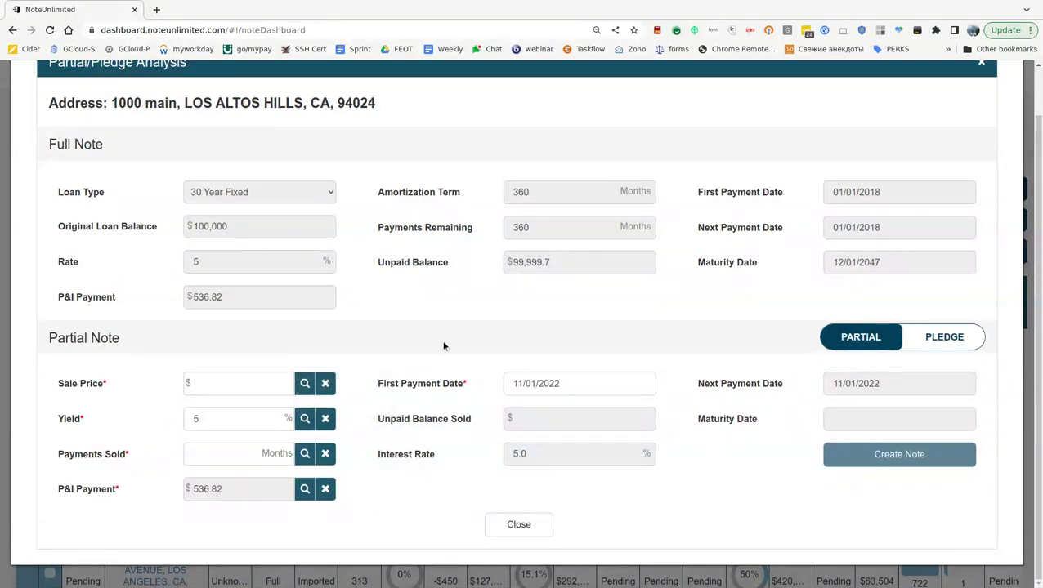
pyautogui.click(951, 340)
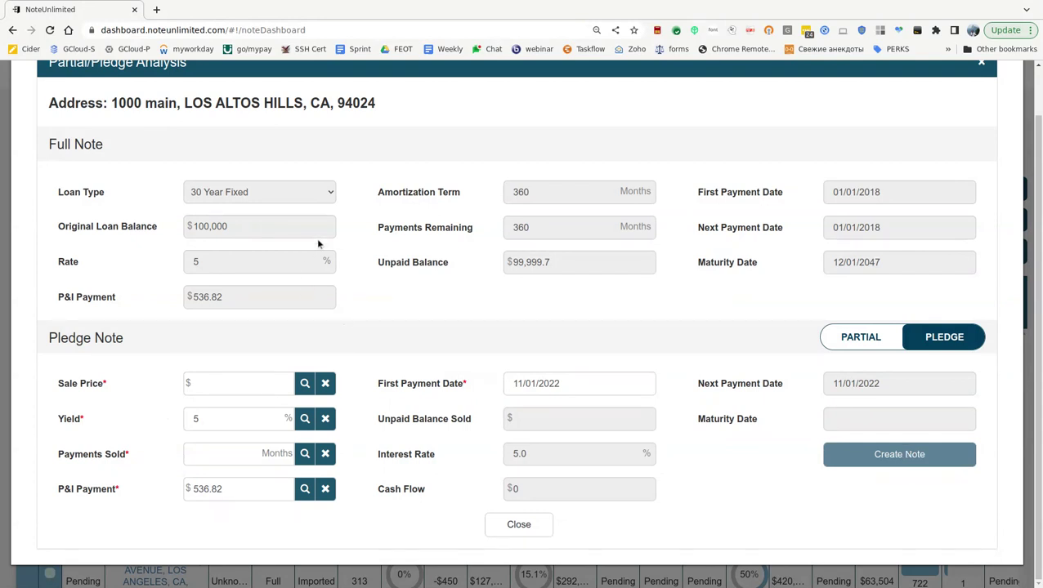
pyautogui.scroll(2, 315, 241)
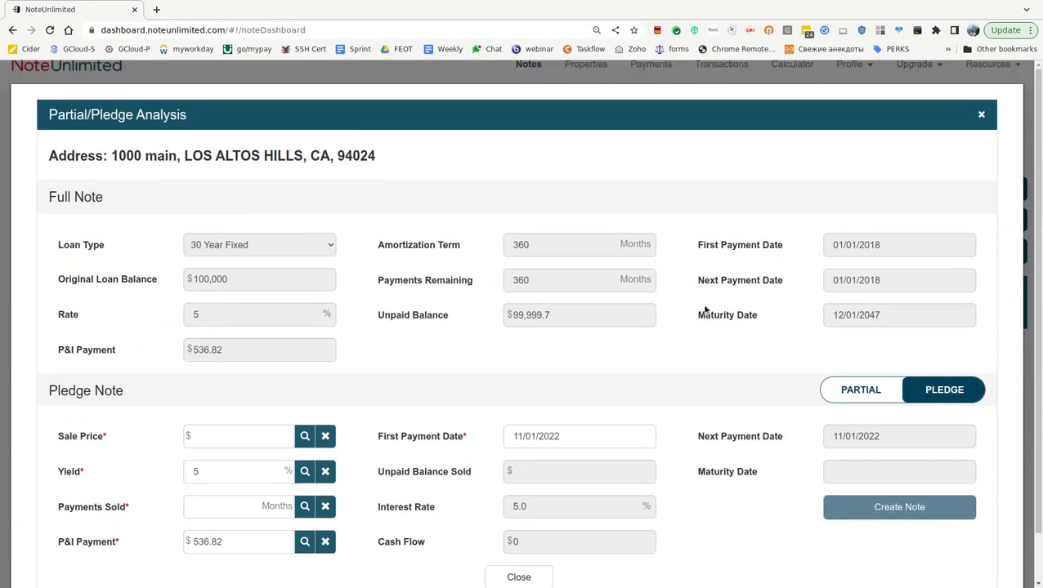
pyautogui.scroll(-2, 705, 309)
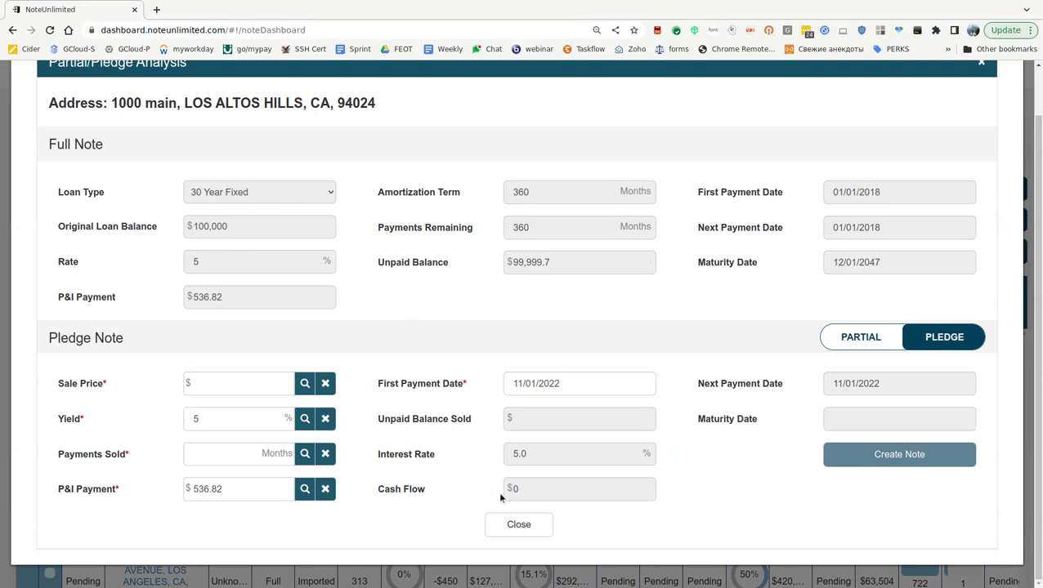
pyautogui.click(515, 524)
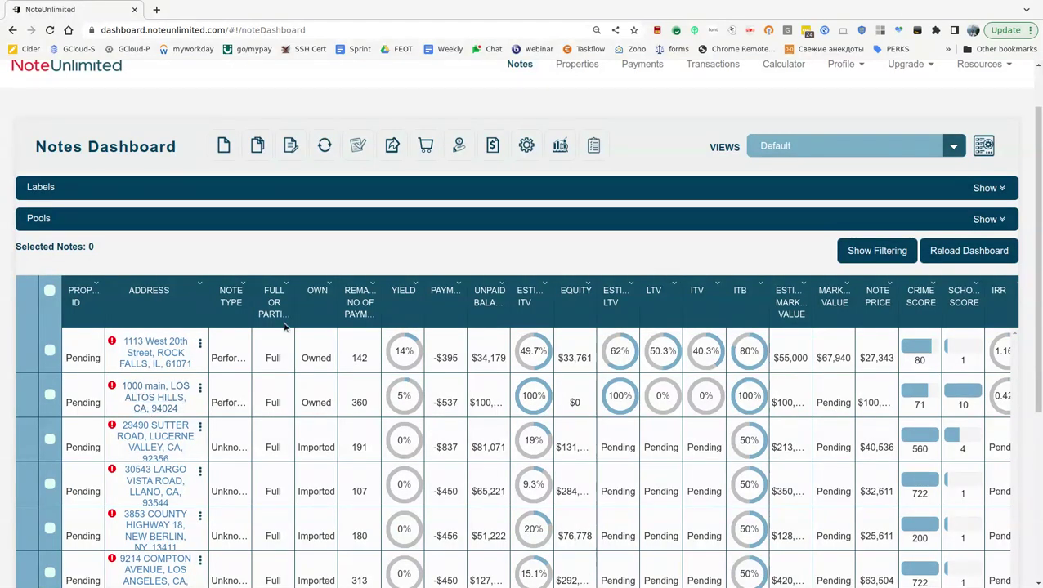
# Reopen the Los Altos Hills note's action list and examine the remaining actions from Exit Strategy to Remove from All Pools.
pyautogui.click(201, 389)
pyautogui.scroll(-2, 235, 458)
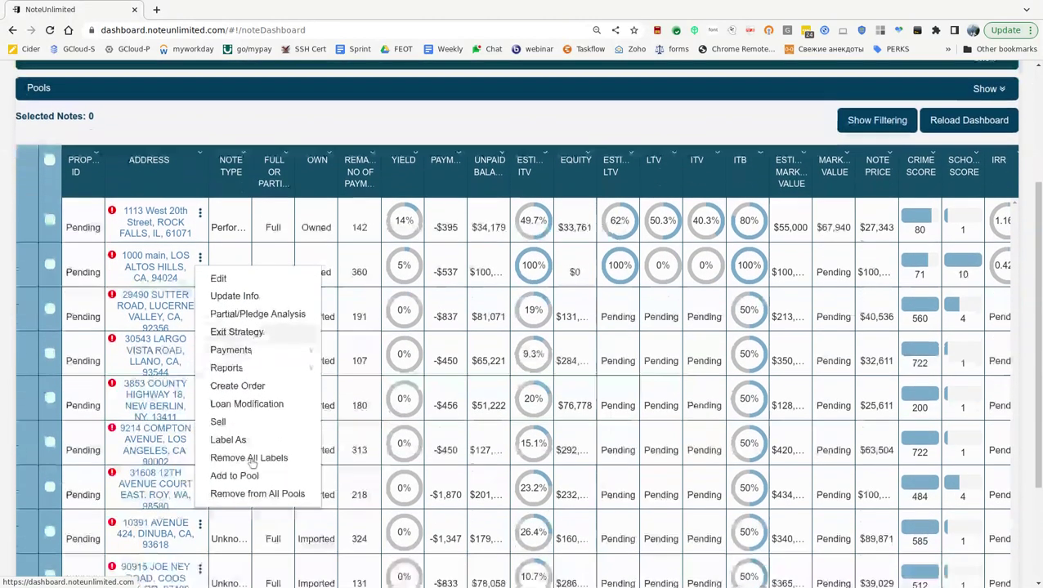
pyautogui.scroll(-1, 252, 464)
pyautogui.moveTo(230, 301)
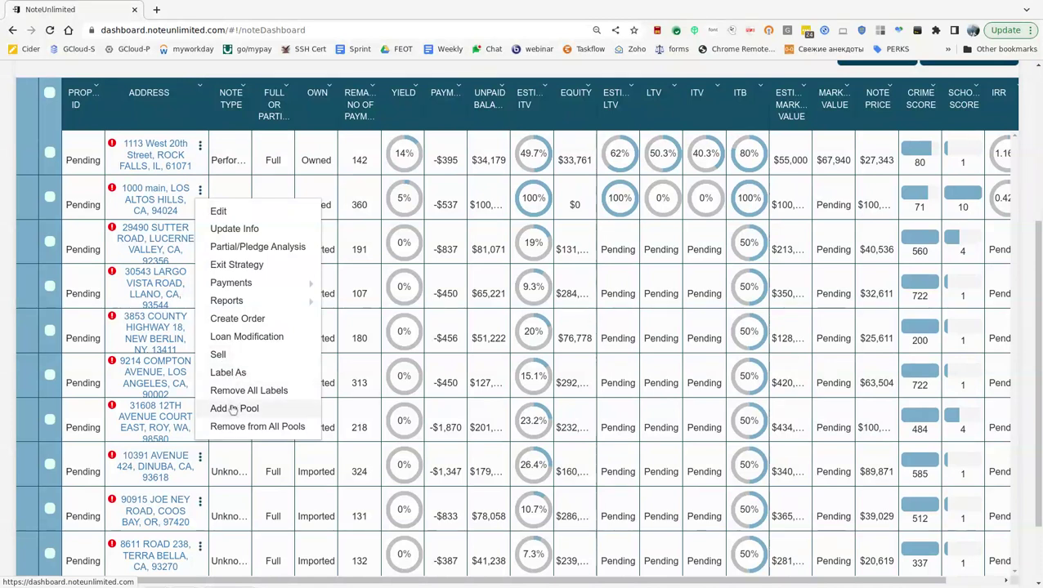
# Show the Labels section, filter the notes by My test label, and remove that filter again.
pyautogui.scroll(3, 233, 409)
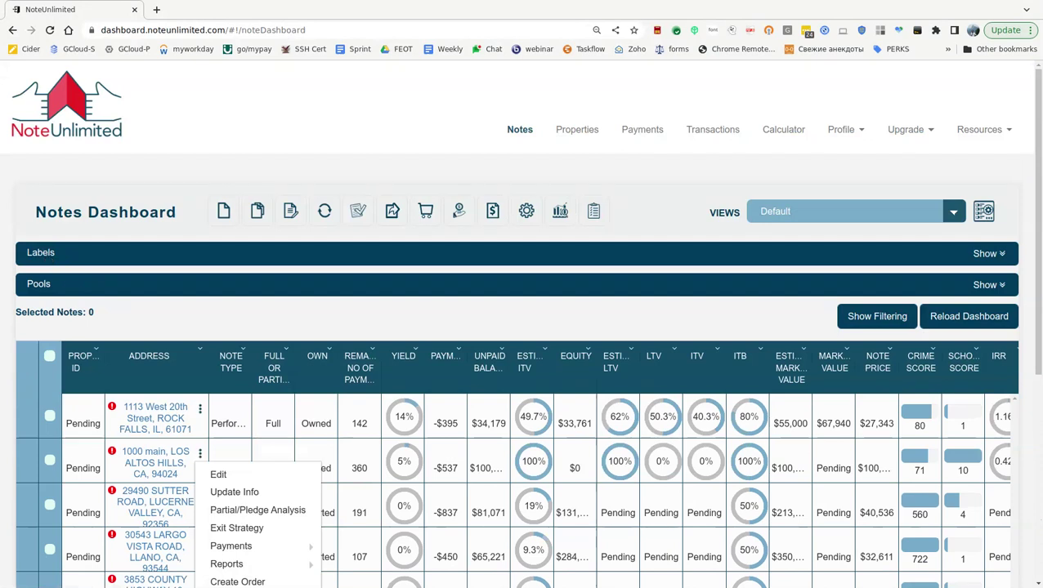
pyautogui.click(47, 256)
pyautogui.click(167, 287)
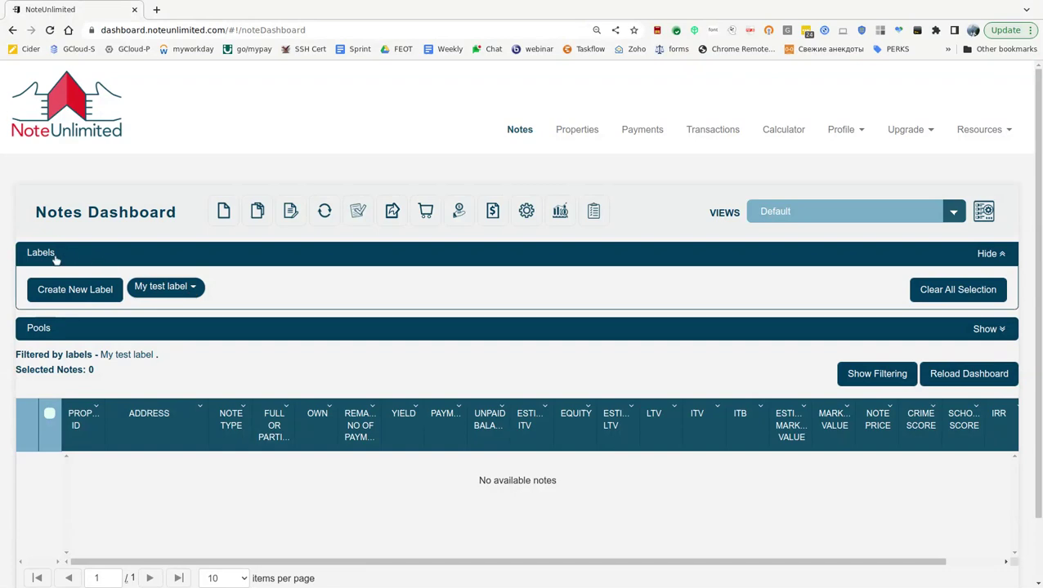
pyautogui.click(179, 294)
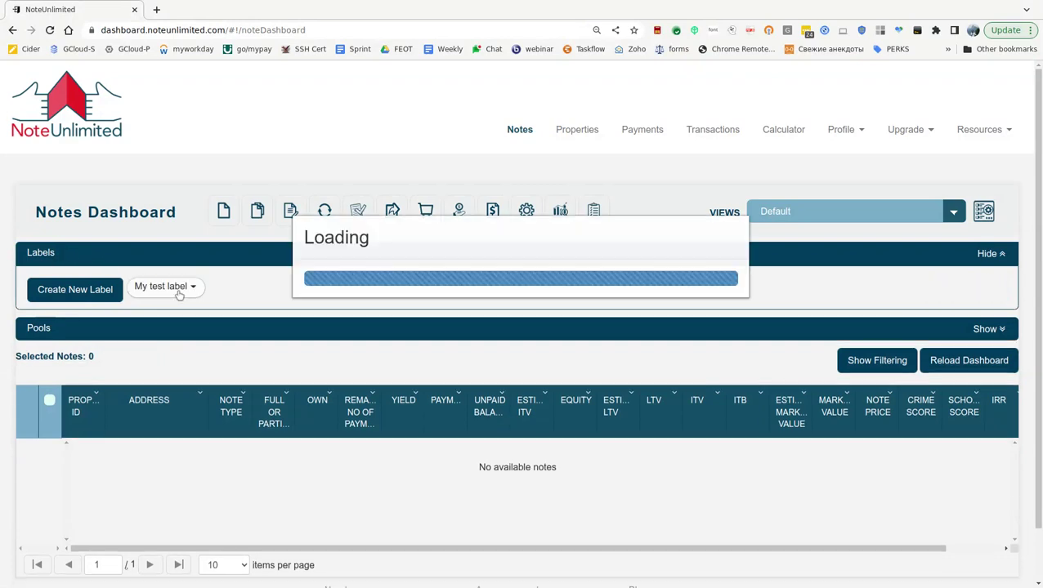
# Examine the Label As form for the Lucerne Valley note and cancel without assigning a label.
pyautogui.scroll(-3, 188, 370)
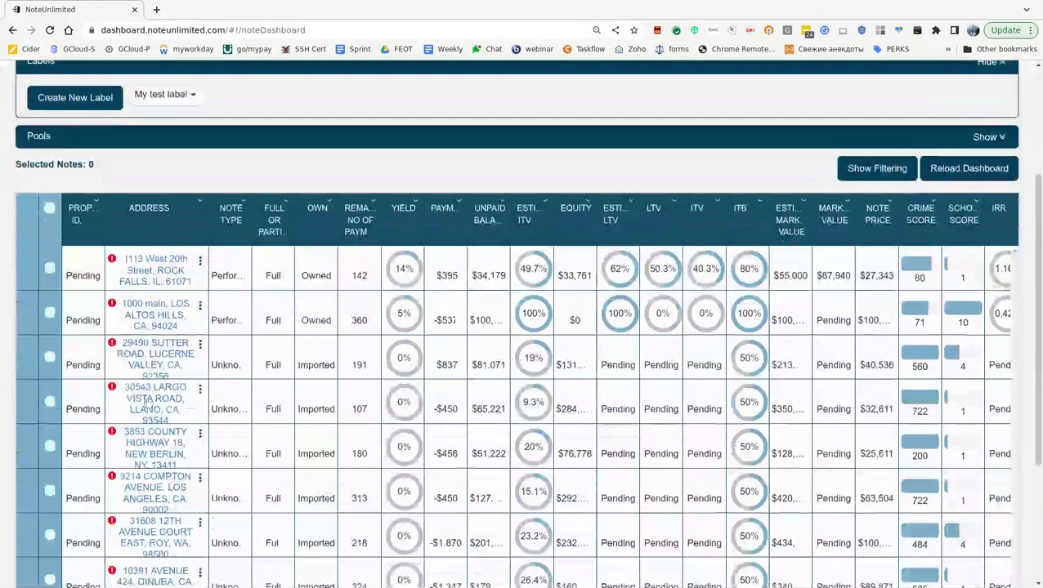
pyautogui.click(200, 342)
pyautogui.scroll(-1, 241, 486)
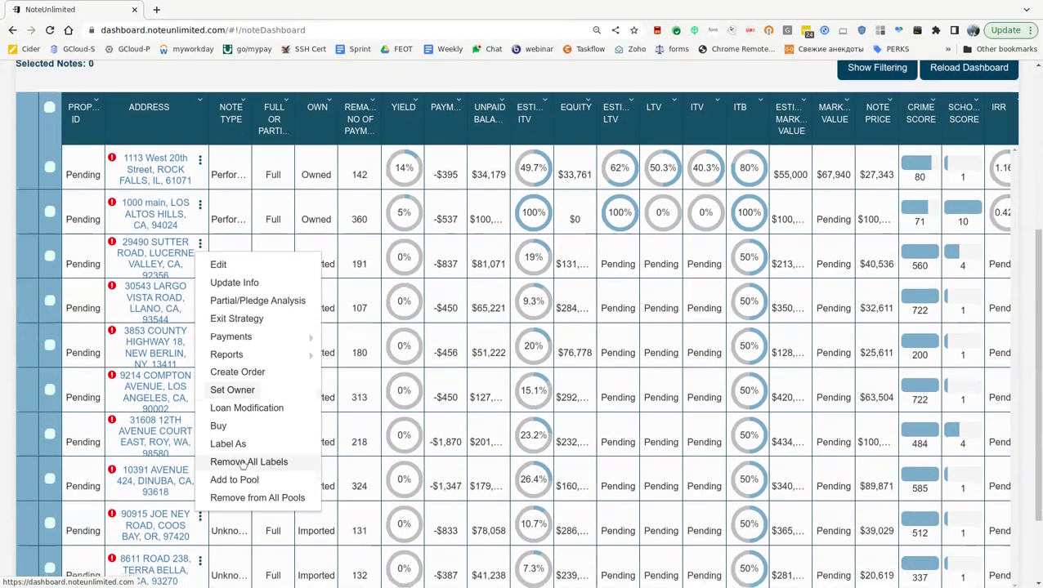
pyautogui.click(239, 445)
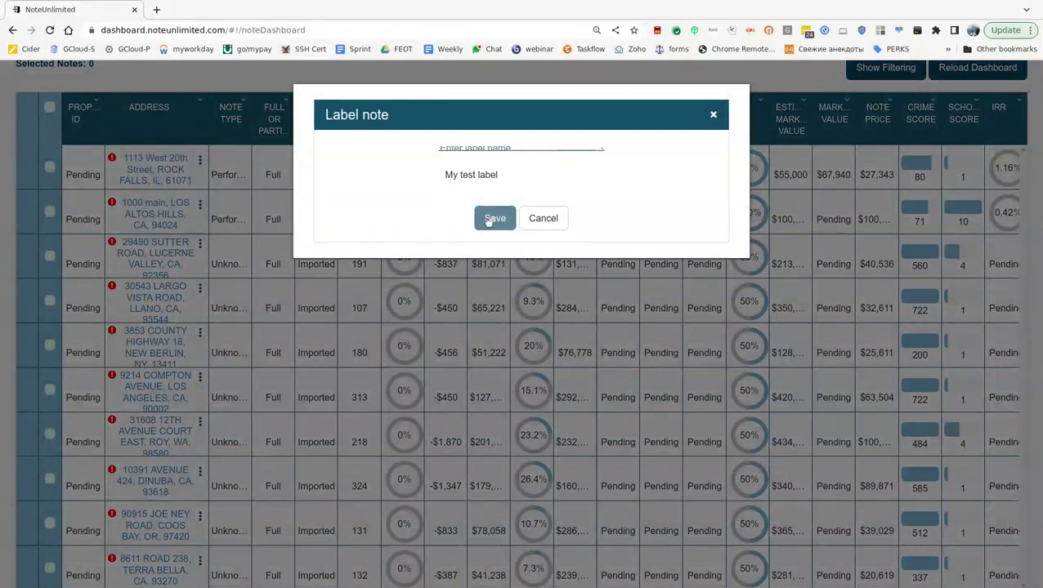
pyautogui.click(552, 222)
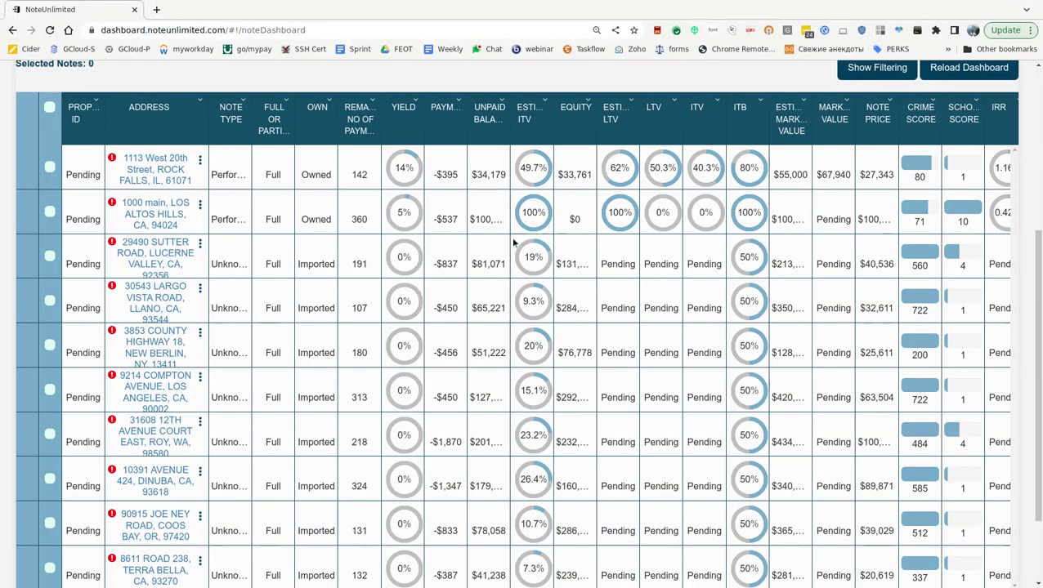
# Show the contents of the Pools section on the Notes Dashboard.
pyautogui.scroll(4, 517, 240)
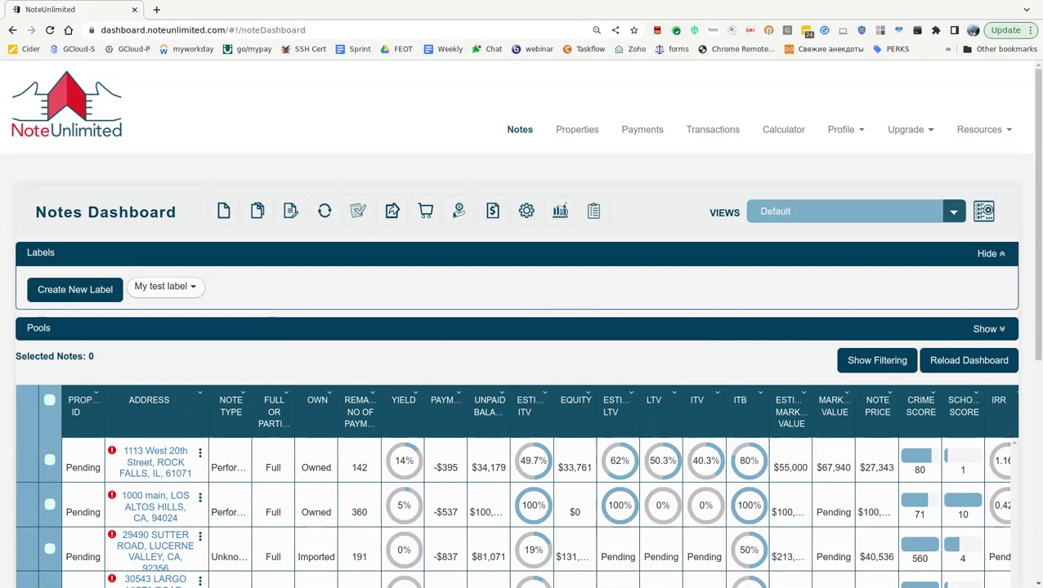
pyautogui.click(989, 329)
pyautogui.moveTo(467, 337); pyautogui.dragTo(462, 304)
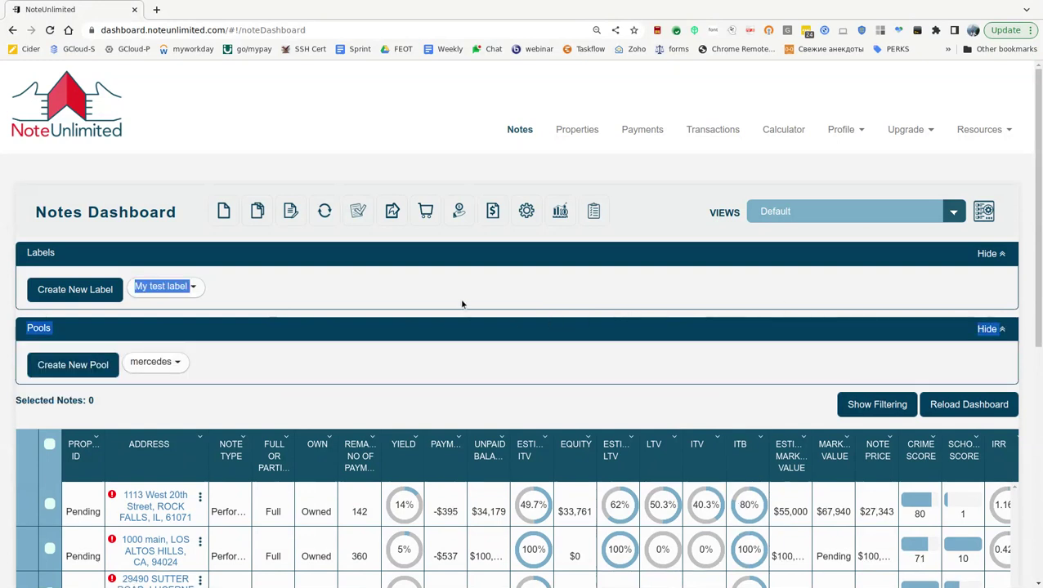
# Start creating a new pool and name it Intro Pool.
pyautogui.click(80, 366)
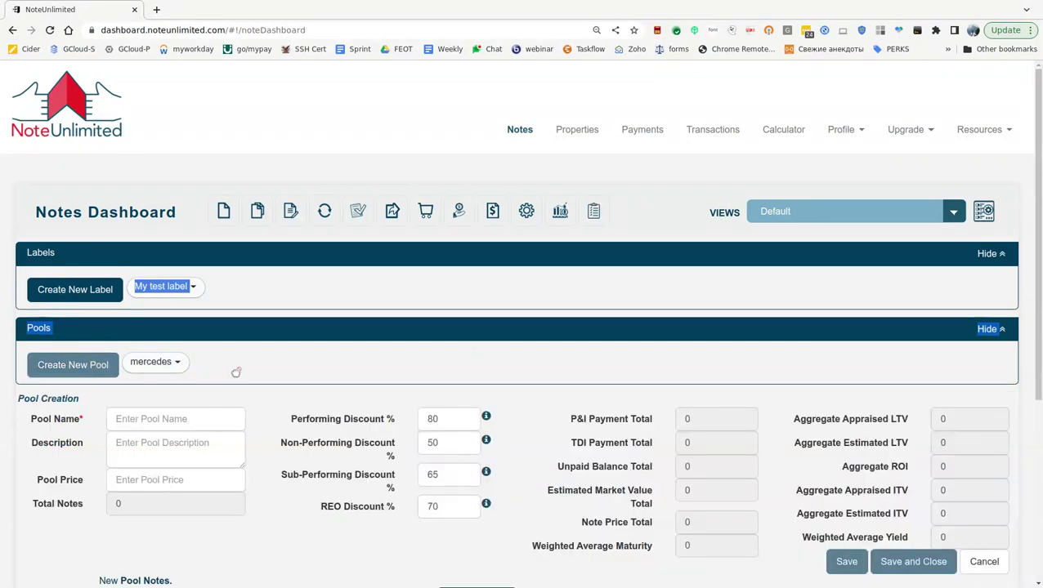
pyautogui.click(162, 419)
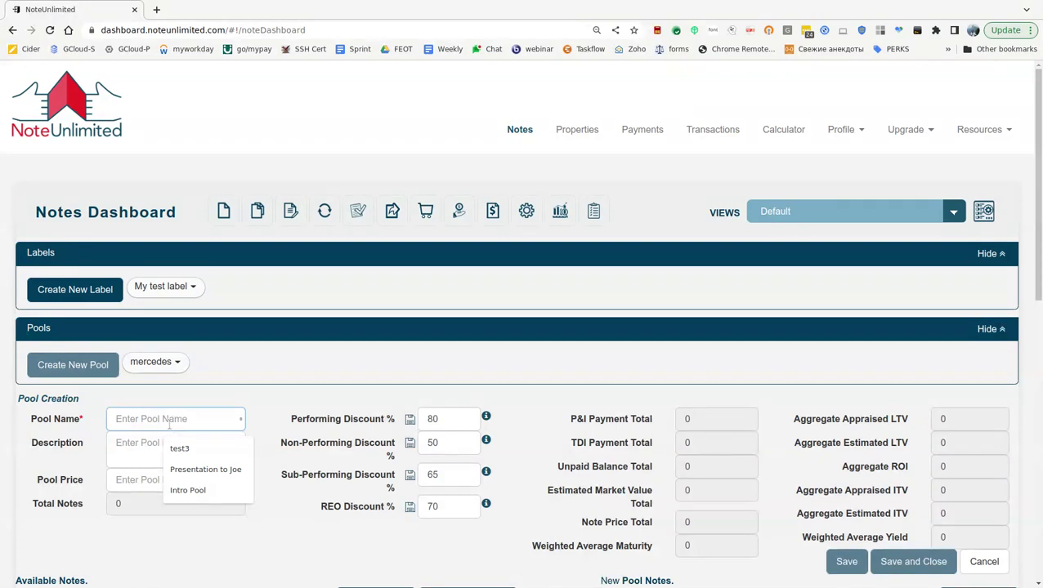
pyautogui.click(187, 490)
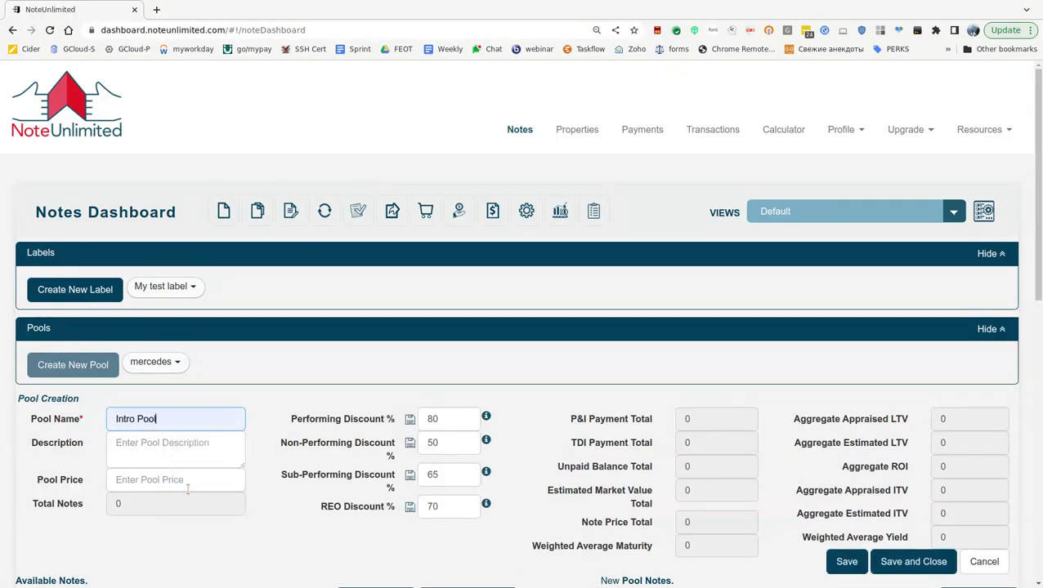
# Add the Lucerne Valley, Llano, New Berlin and Los Angeles (Compton Avenue) notes to the new pool.
pyautogui.scroll(-4, 302, 465)
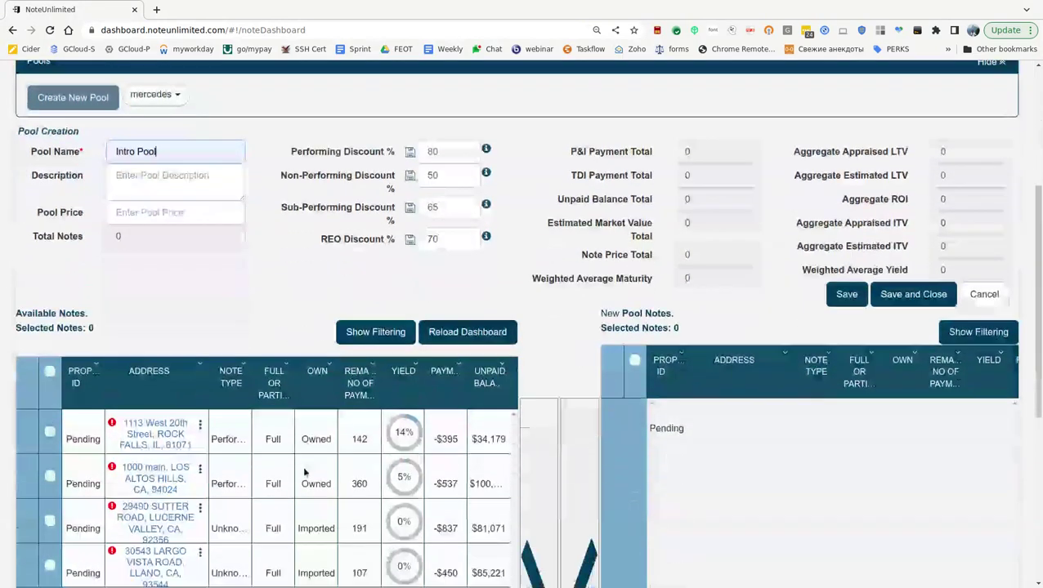
pyautogui.scroll(-2, 303, 472)
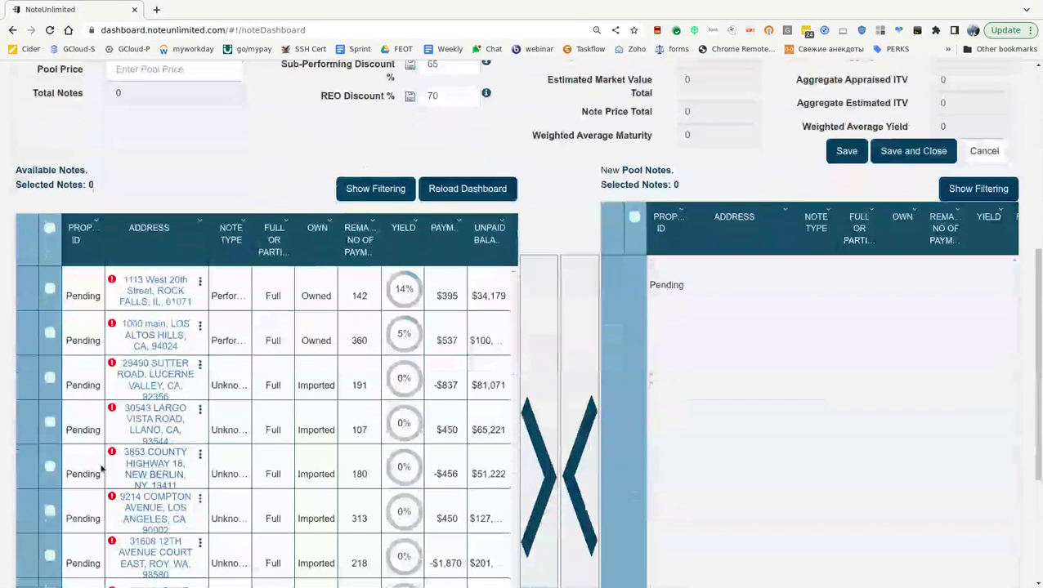
pyautogui.click(49, 378)
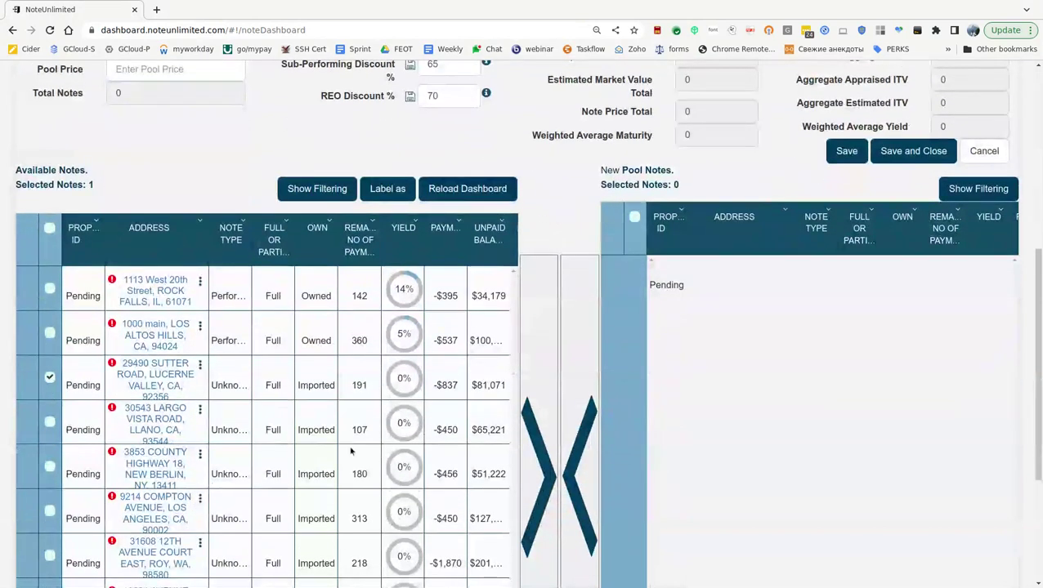
pyautogui.click(542, 487)
pyautogui.click(49, 422)
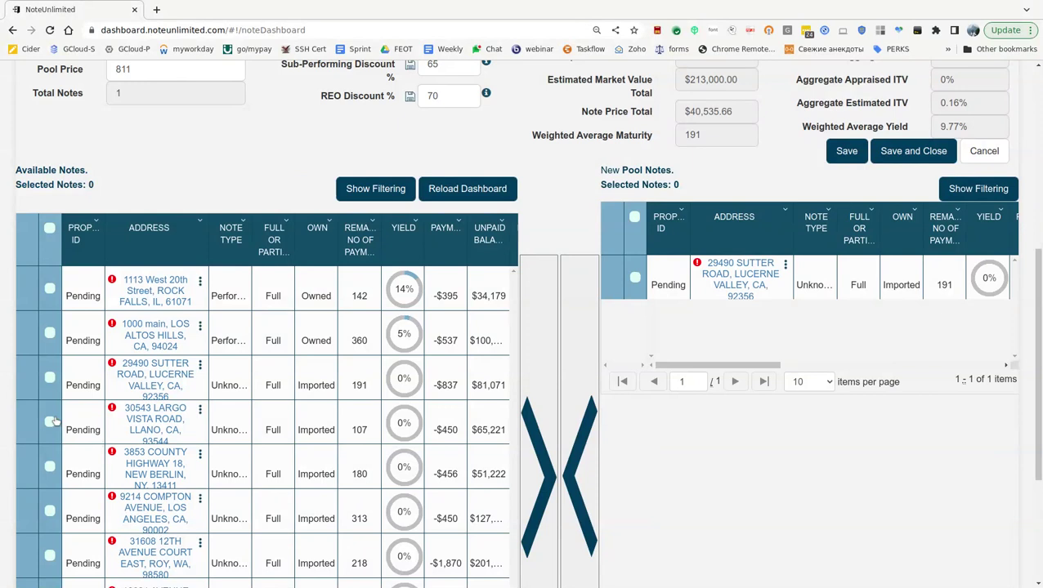
pyautogui.click(49, 466)
pyautogui.click(49, 511)
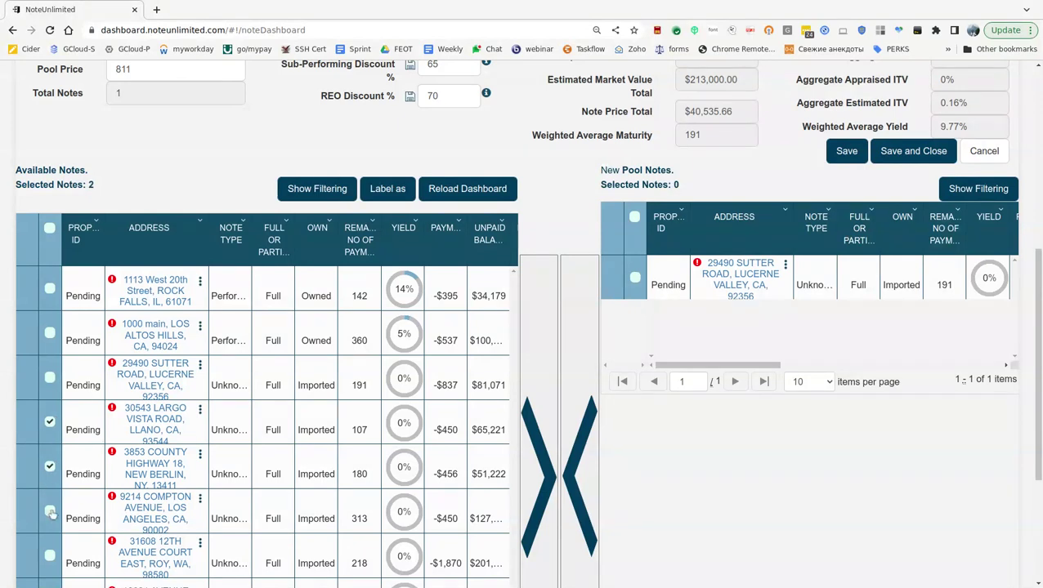
pyautogui.click(538, 478)
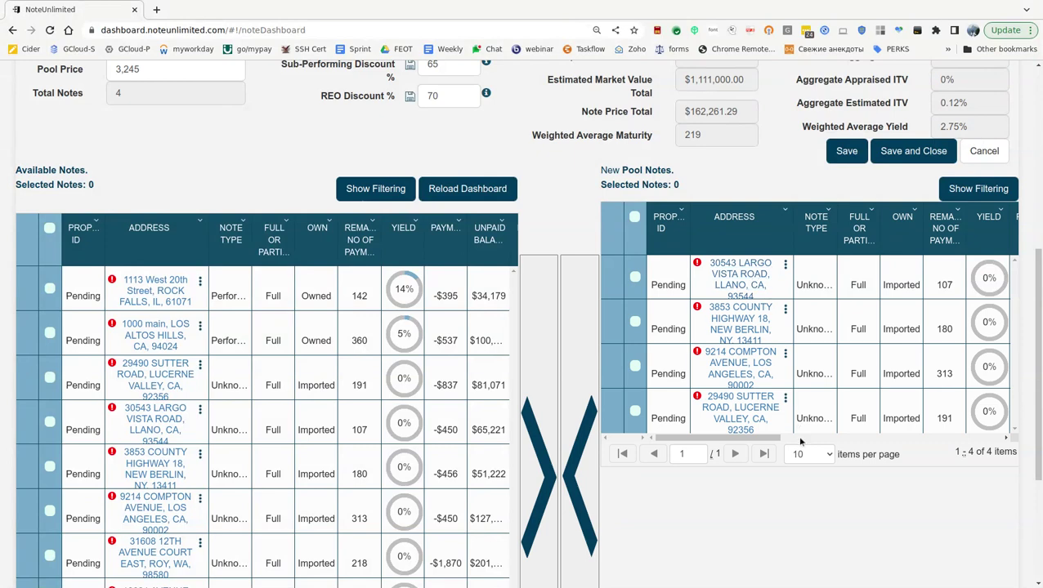
# Examine the new pool's description, price, totals and note list, and cancel the pool creation.
pyautogui.scroll(3, 800, 442)
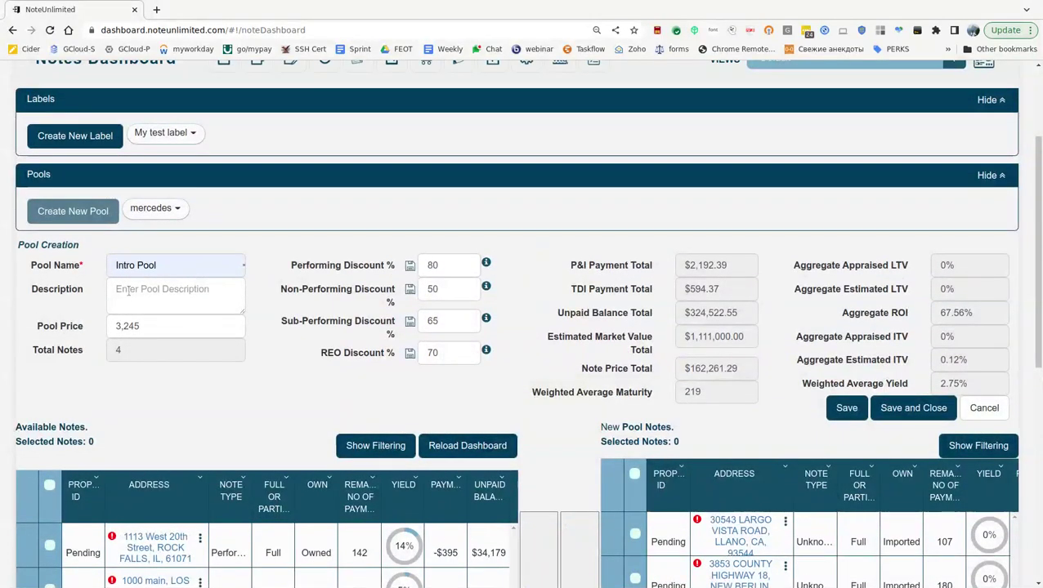
pyautogui.click(185, 286)
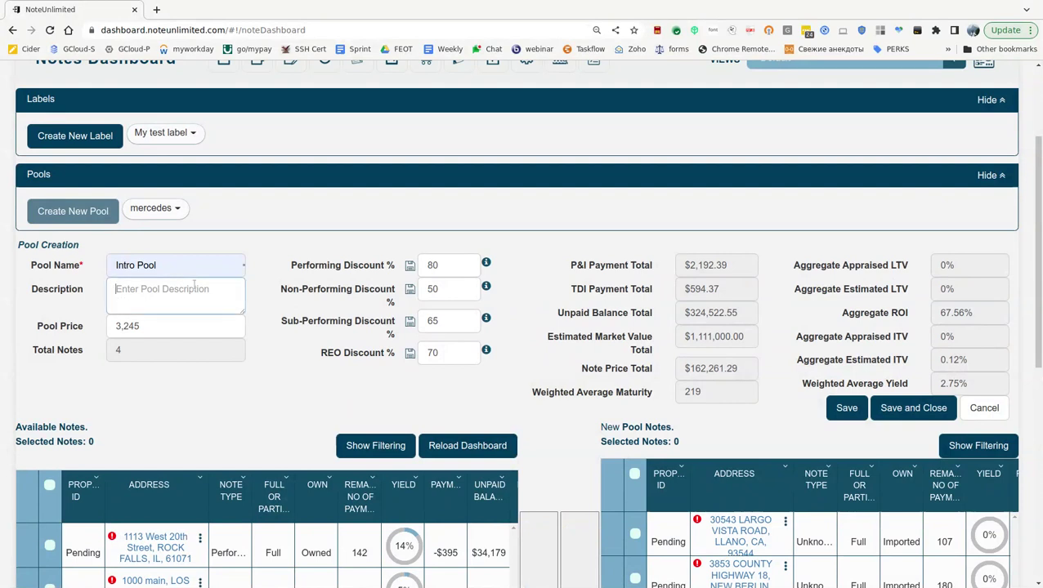
pyautogui.click(144, 327)
pyautogui.moveTo(143, 327); pyautogui.dragTo(109, 326)
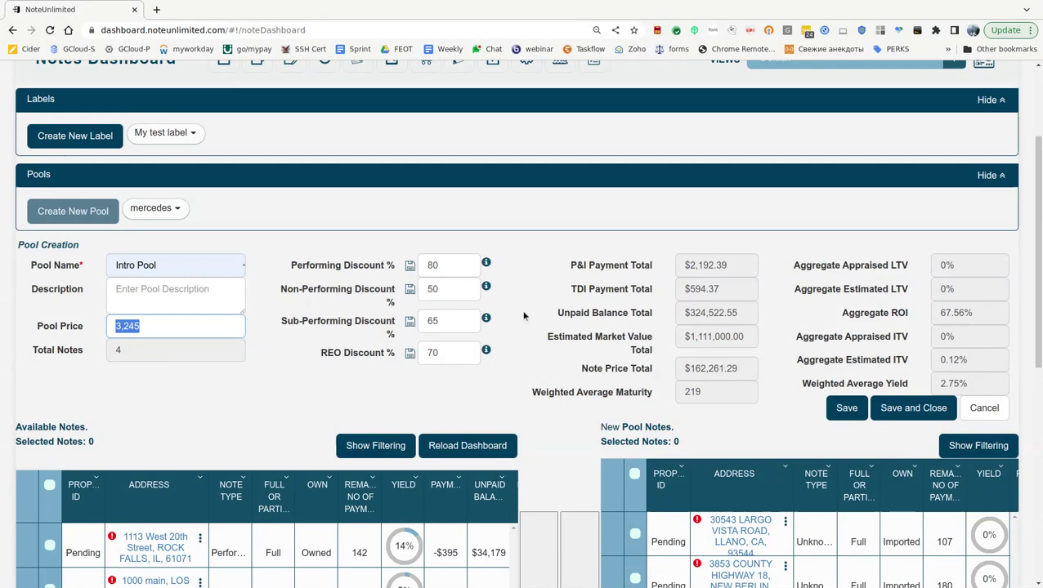
pyautogui.scroll(-2, 524, 316)
pyautogui.scroll(1, 523, 316)
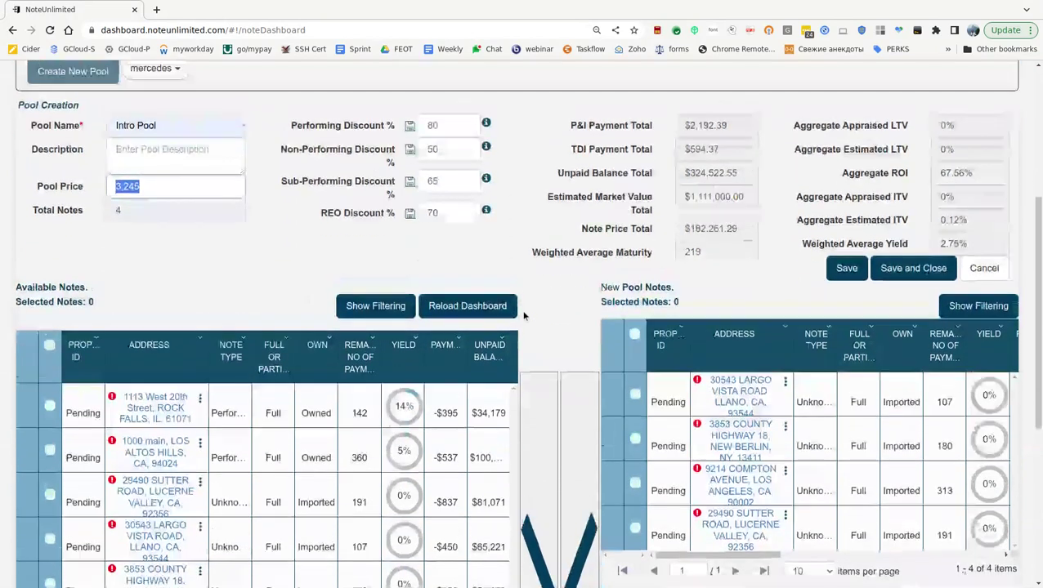
pyautogui.scroll(1, 524, 316)
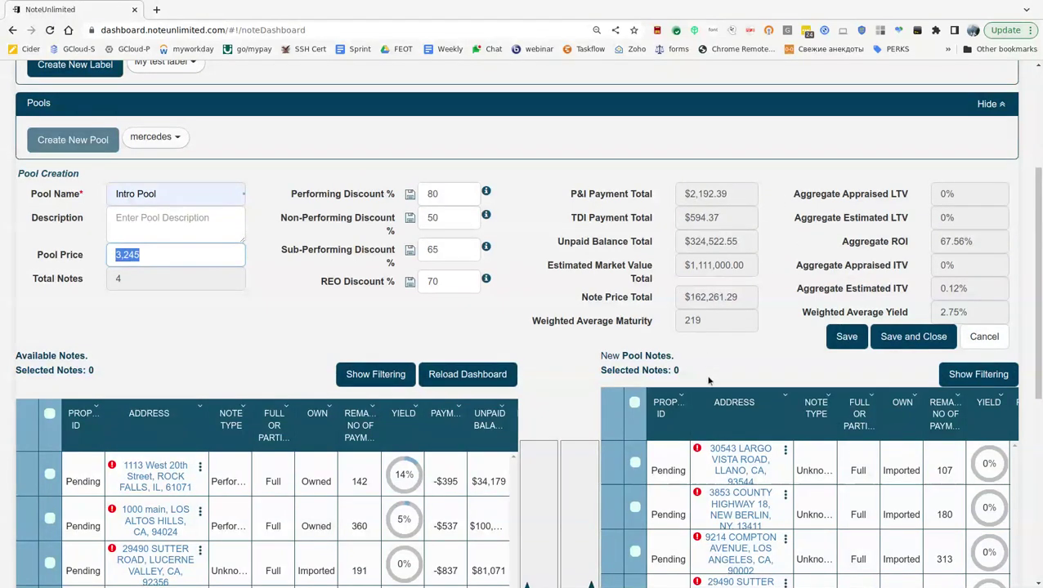
pyautogui.scroll(-2, 709, 381)
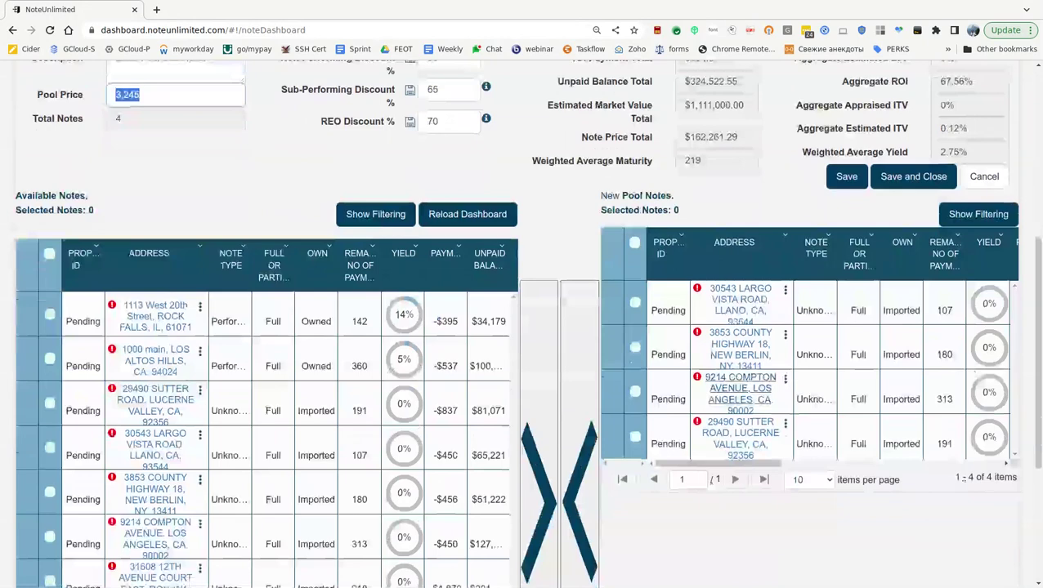
pyautogui.scroll(5, 442, 280)
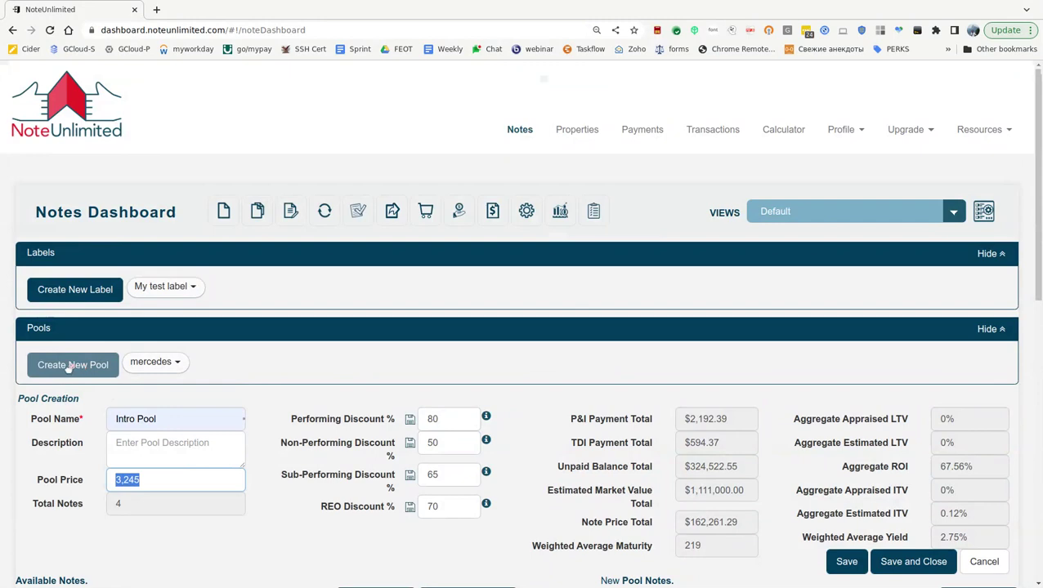
pyautogui.scroll(-3, 136, 434)
pyautogui.scroll(-1, 136, 434)
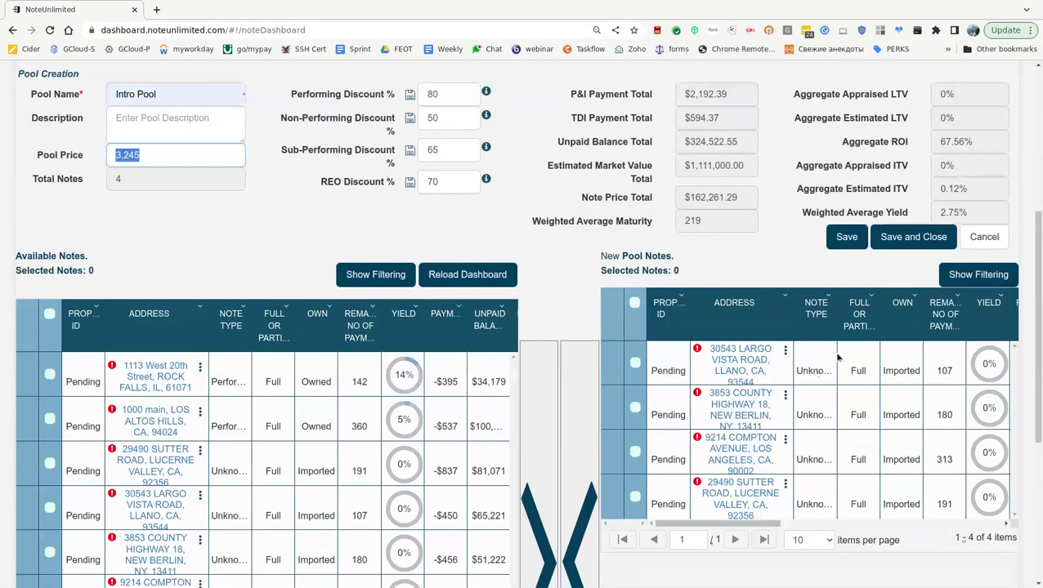
pyautogui.click(994, 239)
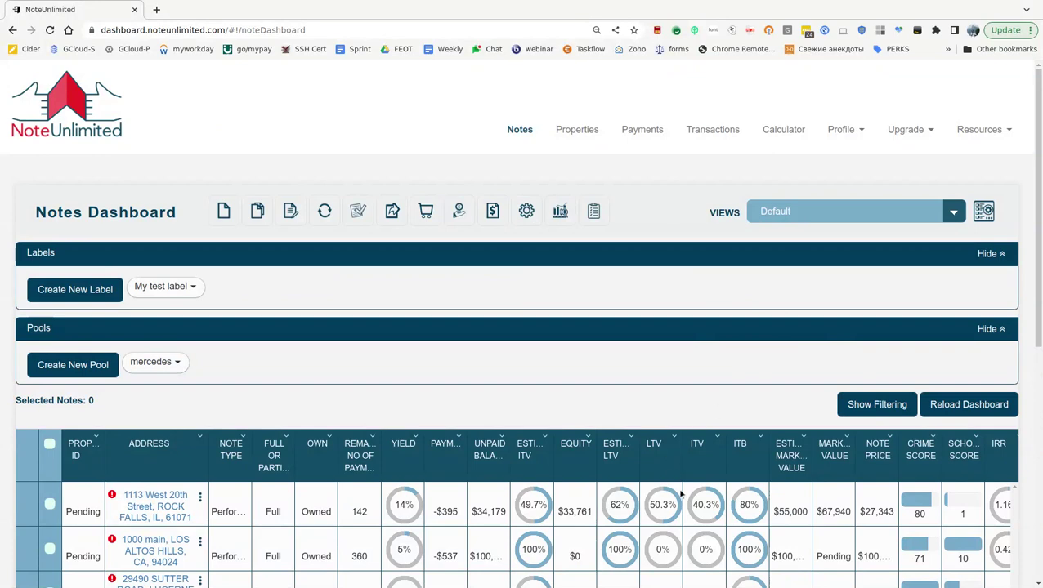
# Show the column filters of the notes table and filter the addresses by West.
pyautogui.scroll(-4, 680, 493)
pyautogui.scroll(-2, 680, 493)
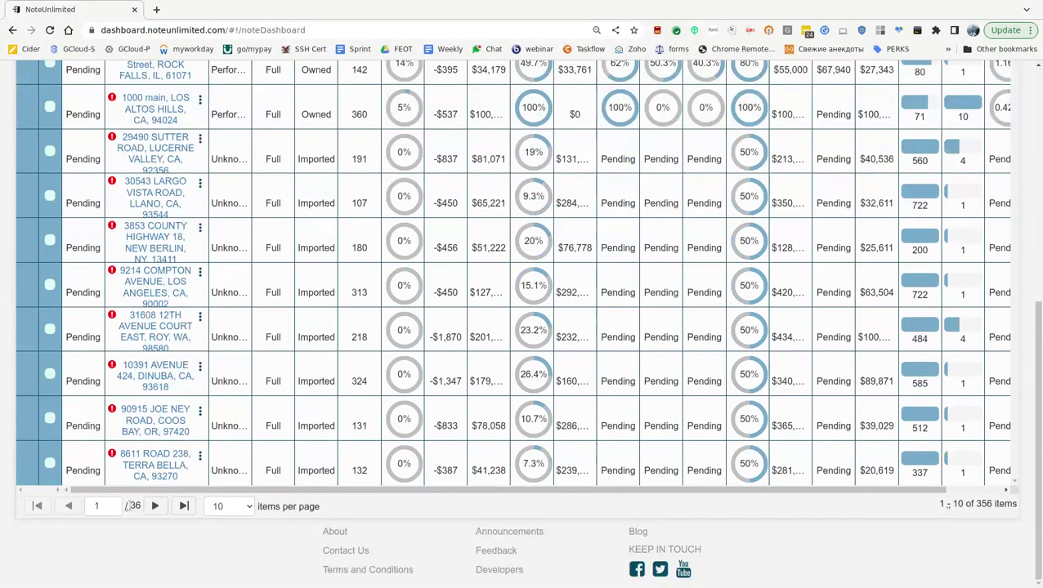
pyautogui.scroll(6, 269, 374)
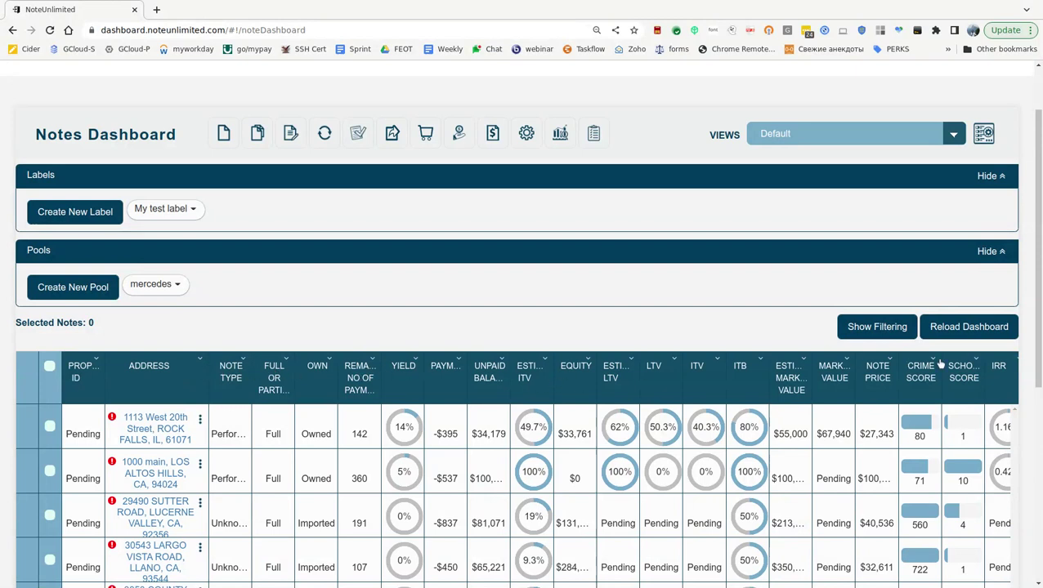
pyautogui.click(879, 329)
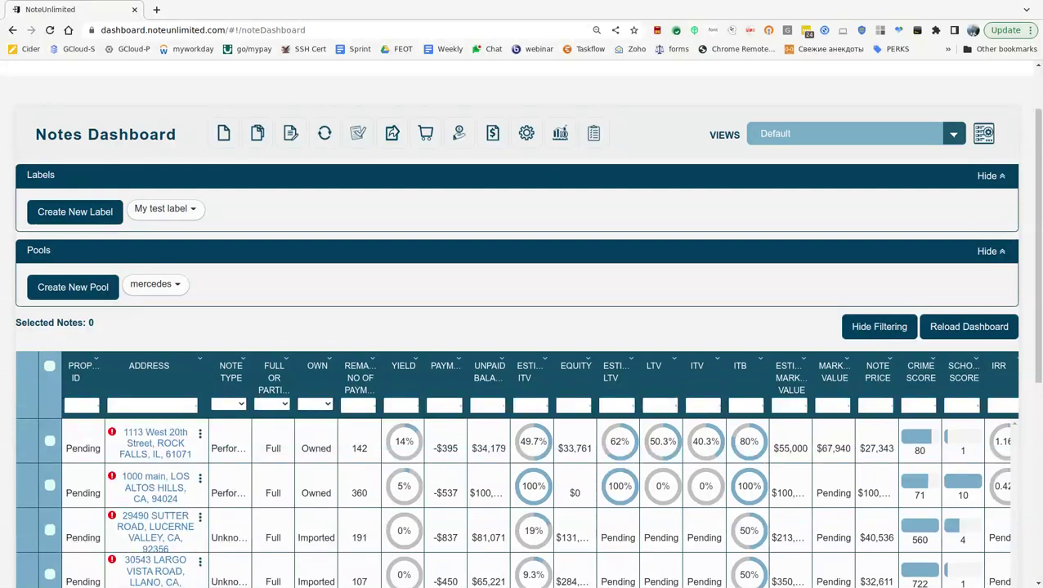
pyautogui.click(164, 409)
pyautogui.click(164, 405)
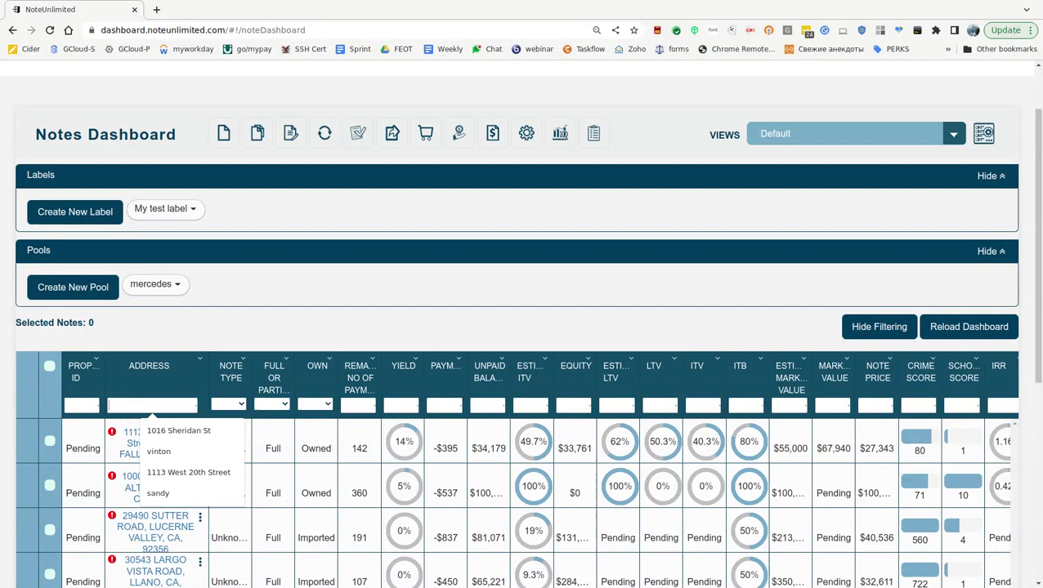
pyautogui.write('W')
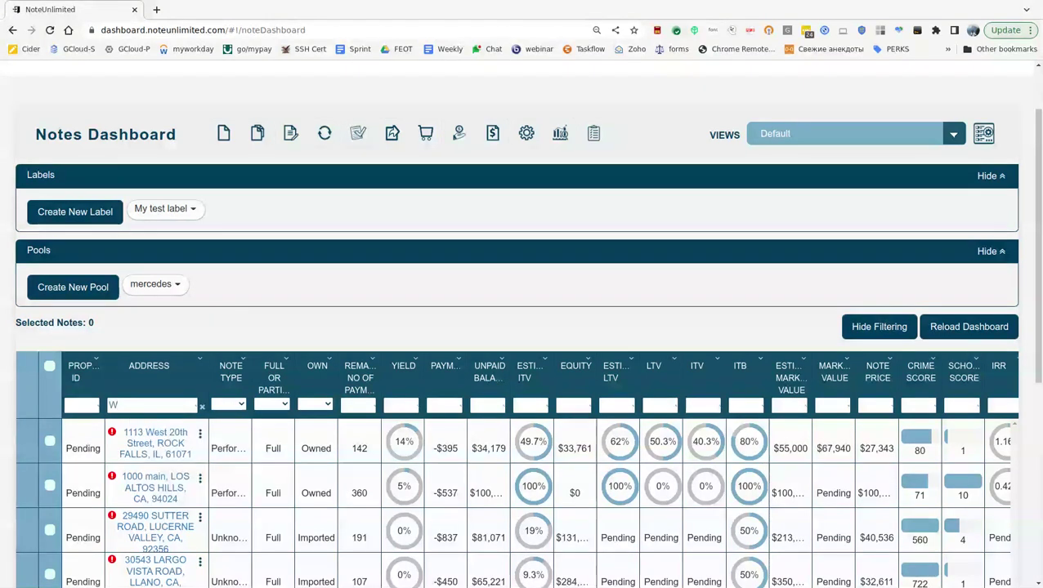
pyautogui.write('est')
# Examine the notes filtered by address, the paging area and the note type filter.
pyautogui.scroll(-5, 193, 463)
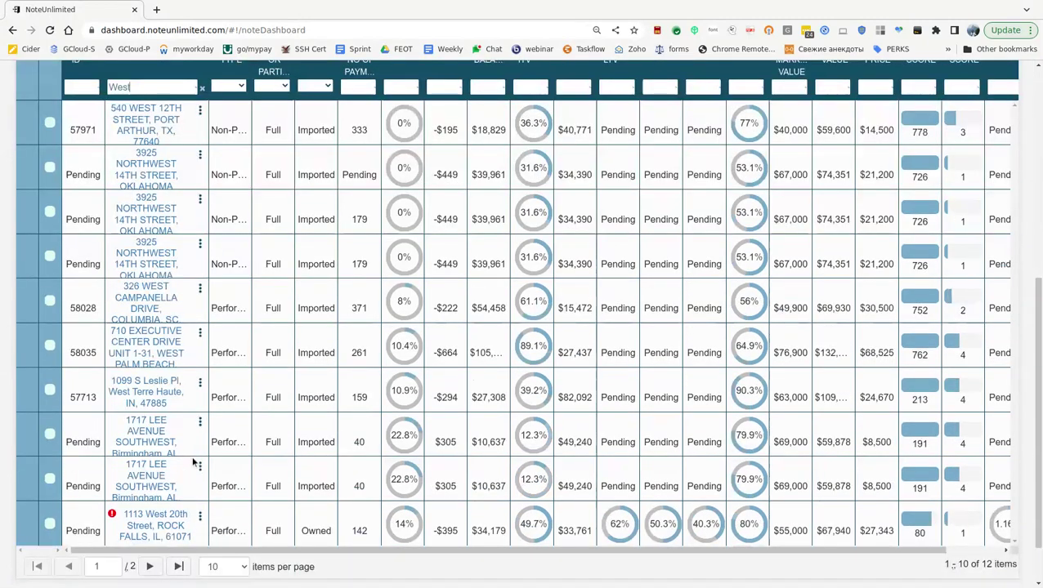
pyautogui.scroll(-2, 193, 462)
pyautogui.scroll(10, 153, 257)
pyautogui.scroll(-2, 153, 257)
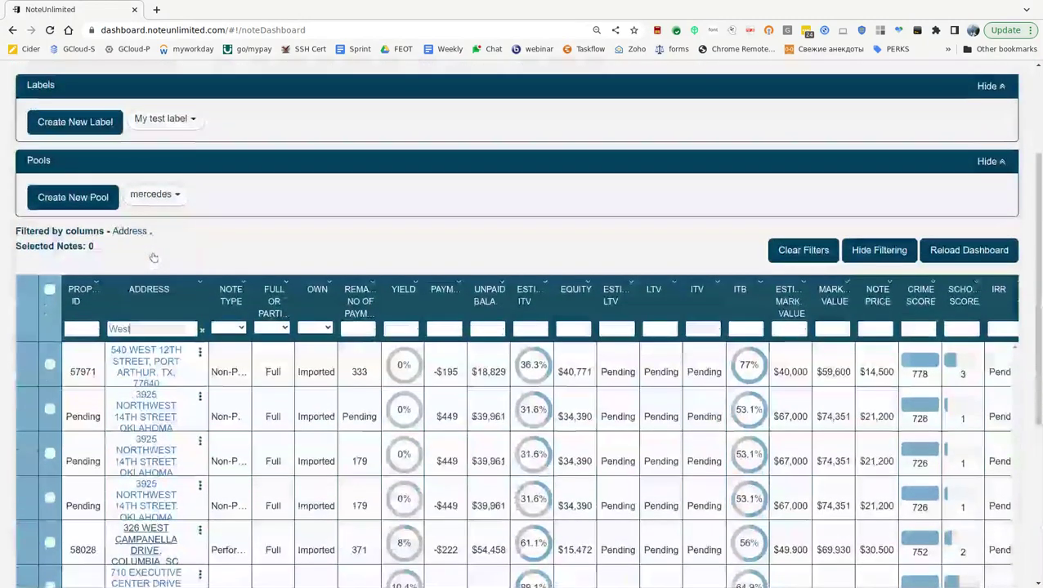
pyautogui.click(241, 329)
pyautogui.scroll(2, 678, 219)
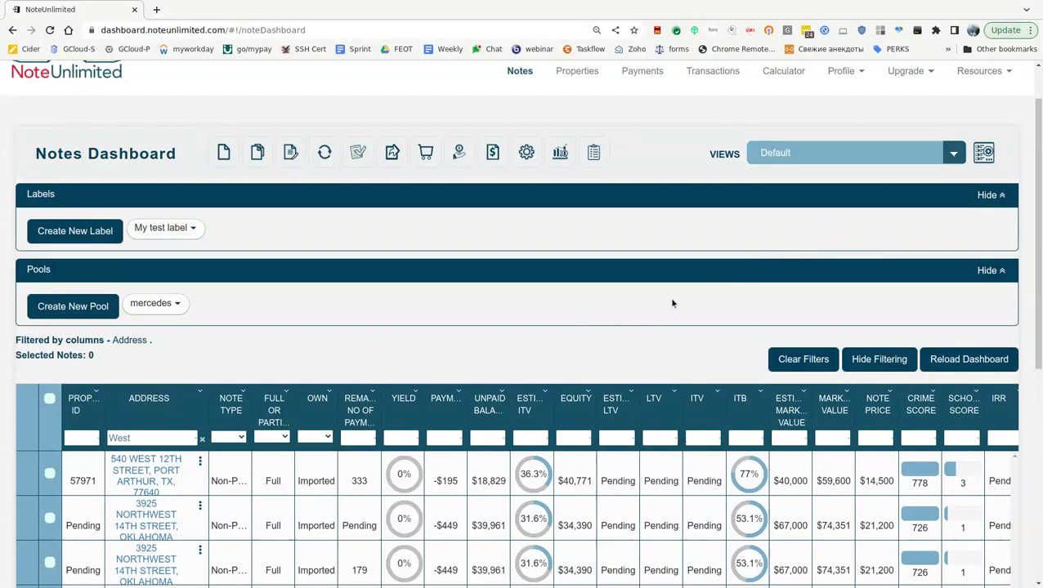
pyautogui.scroll(-5, 668, 297)
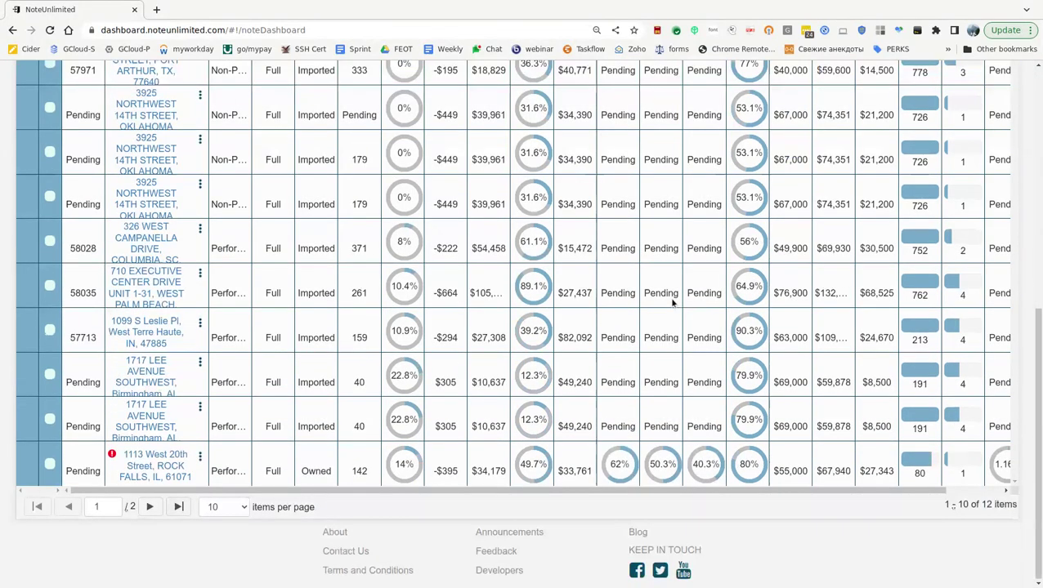
pyautogui.scroll(4, 672, 302)
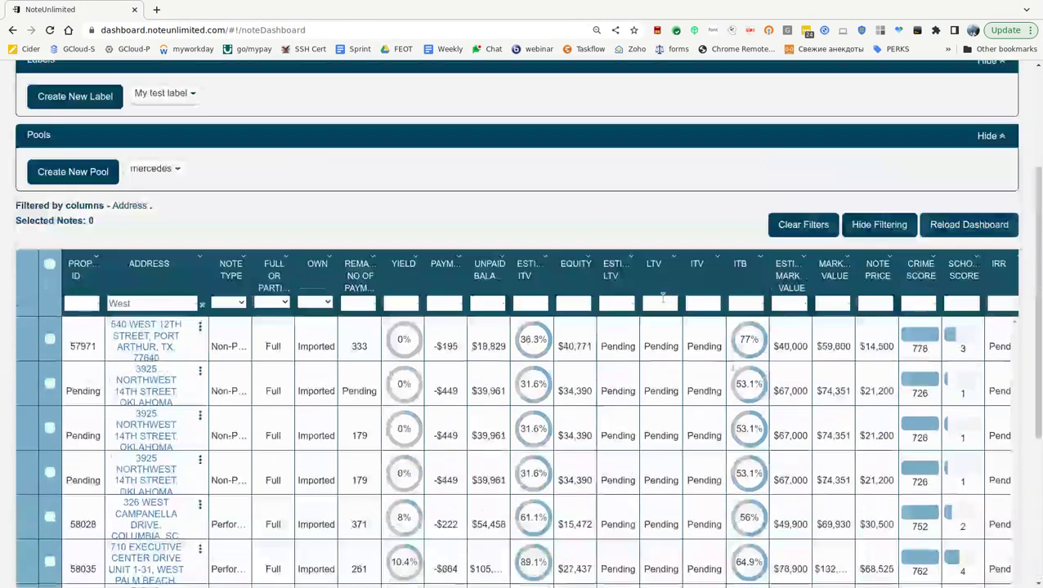